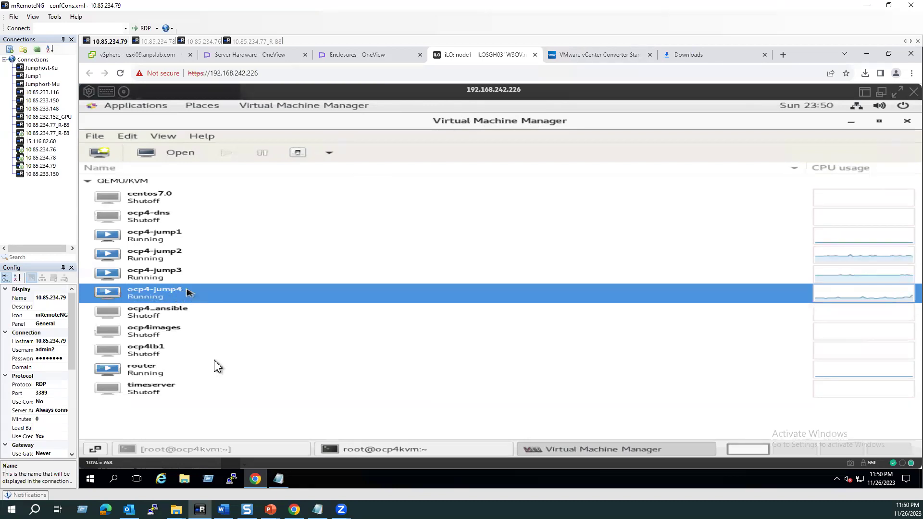
Step: View This PC's system properties (ocp4-jump4, Windows Server 2016 Standard), then return to the Converter download tab
left_click(184, 479)
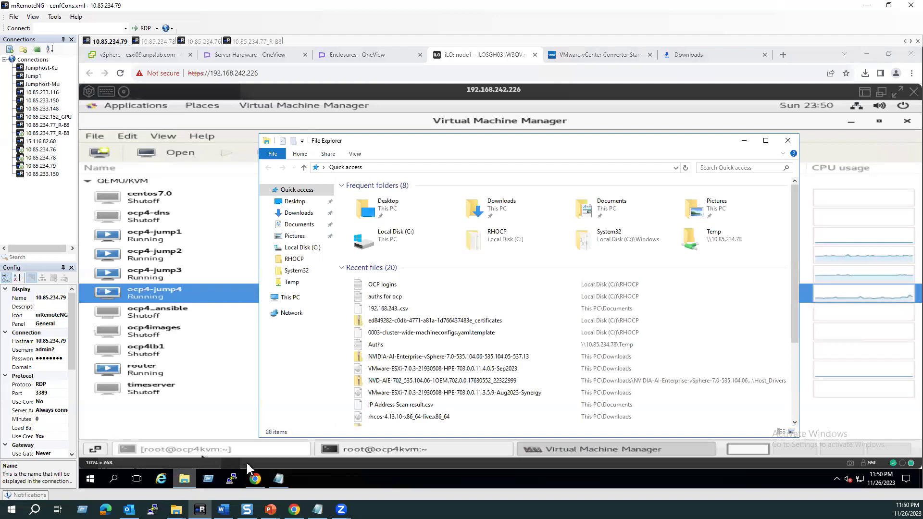
right_click(298, 297)
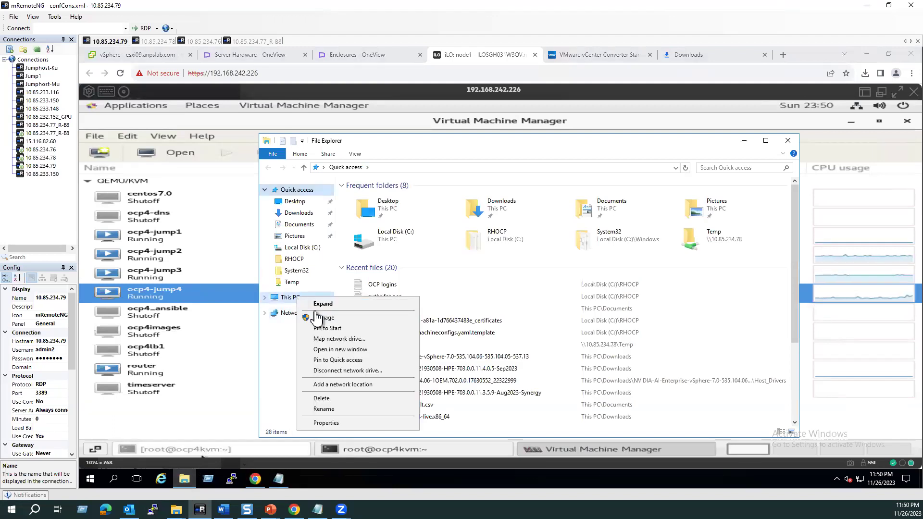
left_click(327, 423)
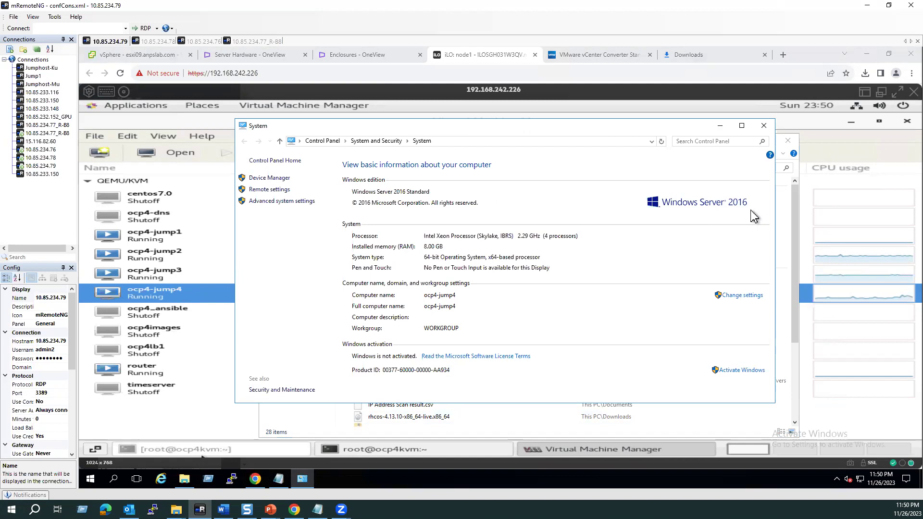
left_click(613, 58)
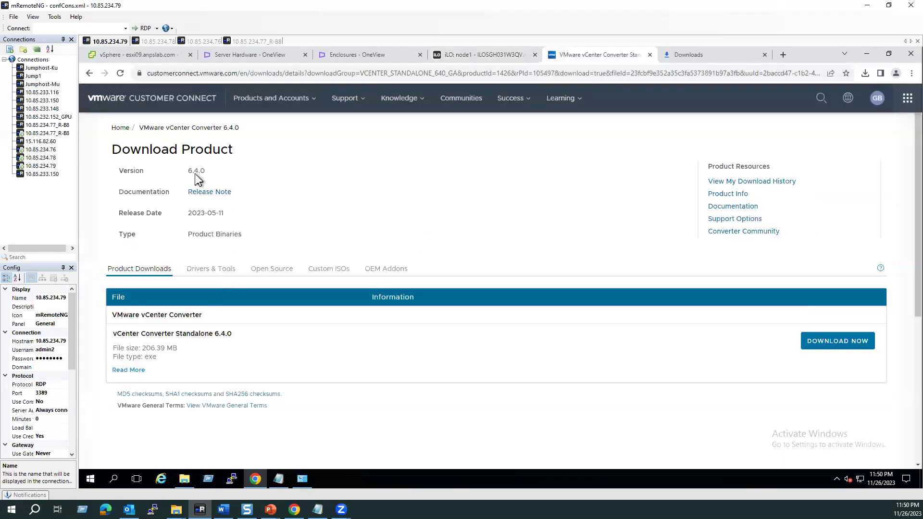
Step: Run VMware-converter-en-6.4.0-21710069.exe from Chrome's Downloads list and approve the UAC prompt
left_click_drag(189, 171, 201, 172)
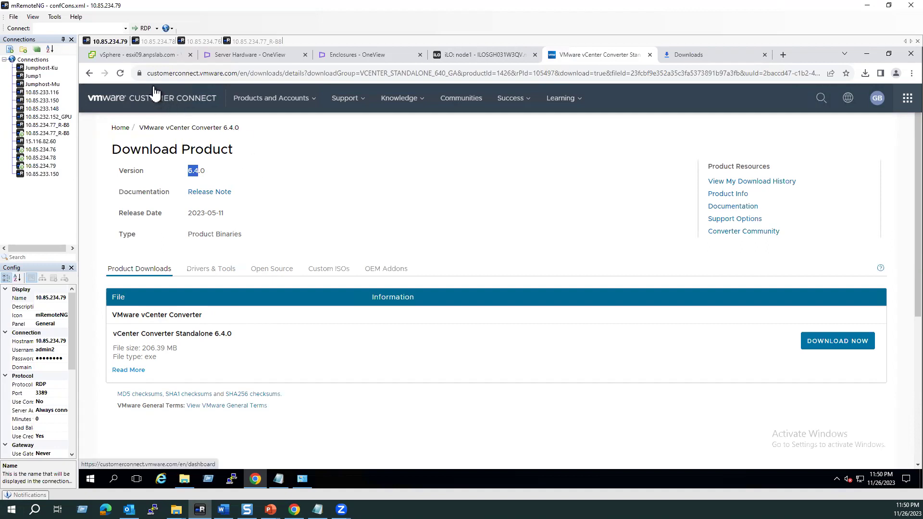
left_click(706, 57)
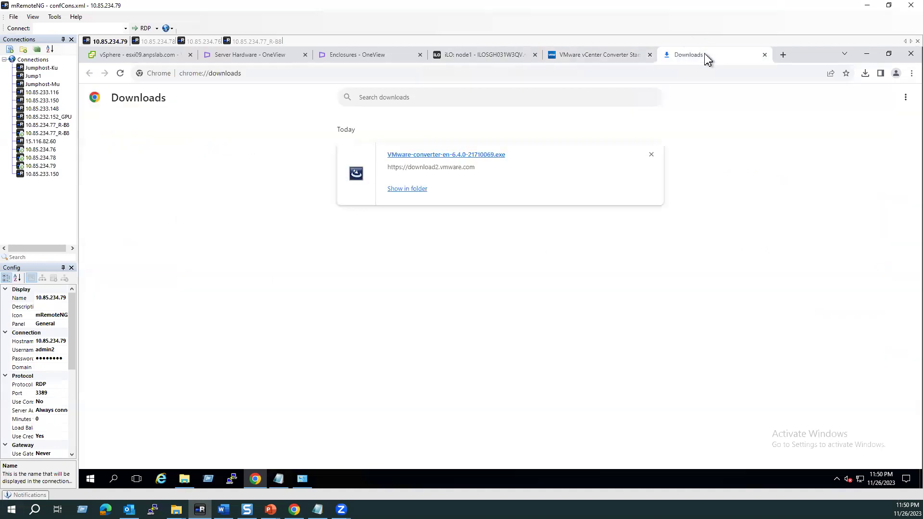
right_click(427, 158)
left_click(406, 195)
right_click(407, 193)
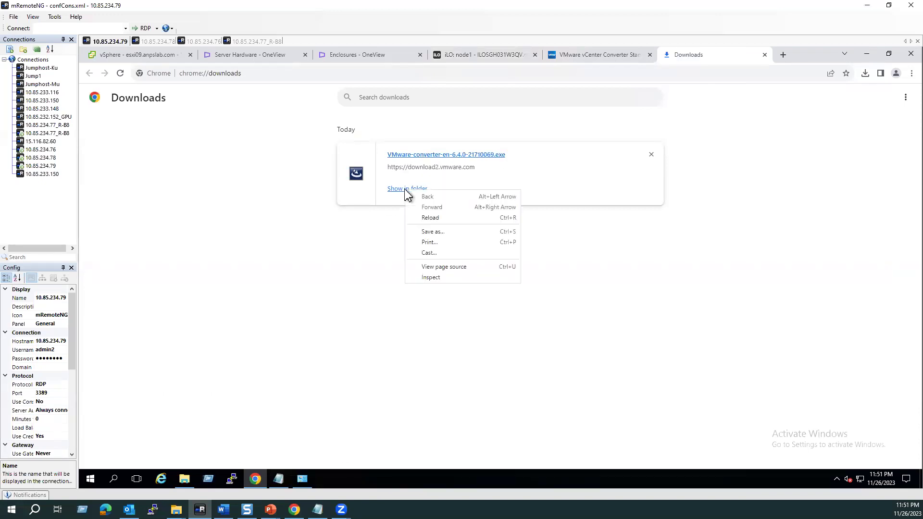
left_click(408, 159)
left_click(409, 159)
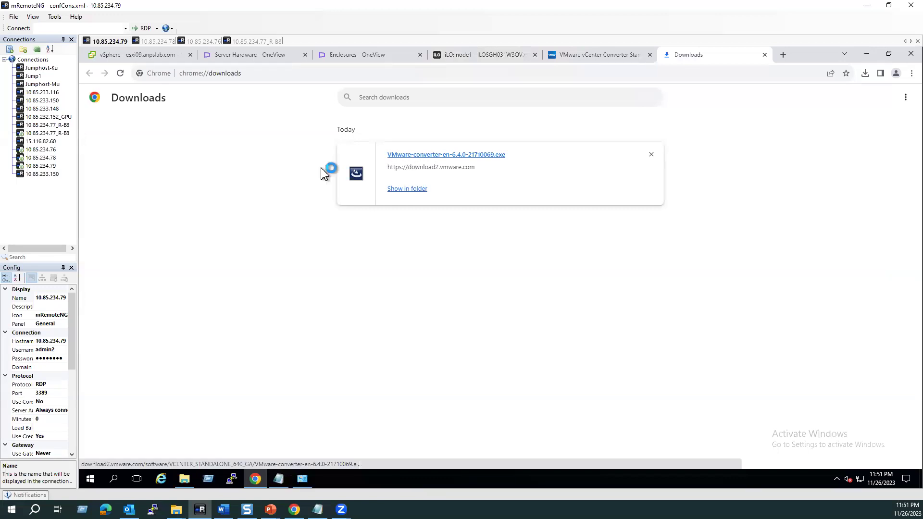
left_click(462, 329)
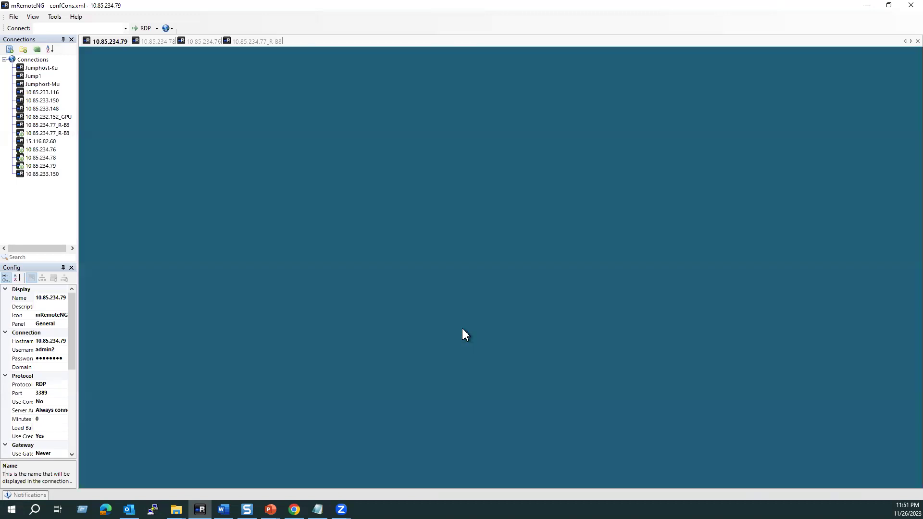
Step: Bring the InstallShield extraction dialog forward from the taskbar and wait for the Converter welcome page
left_click(462, 331)
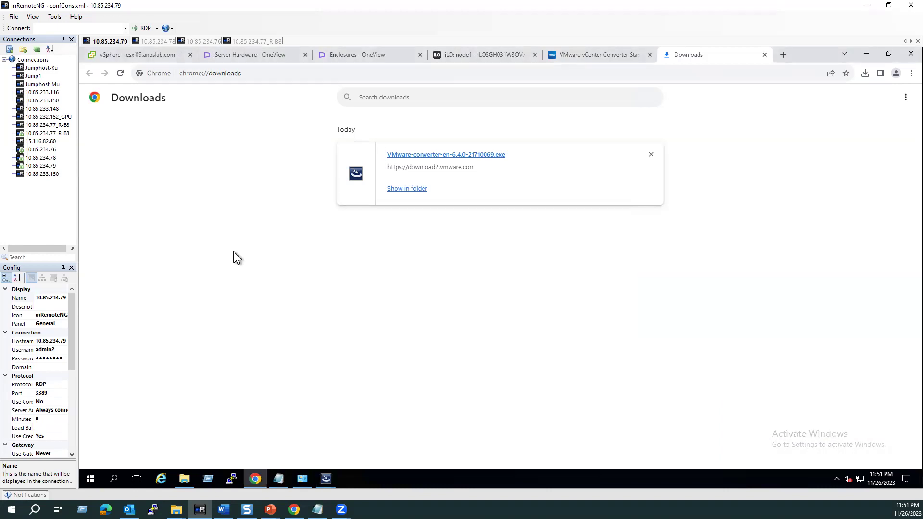
right_click(234, 252)
left_click(189, 315)
left_click(330, 478)
left_click(385, 456)
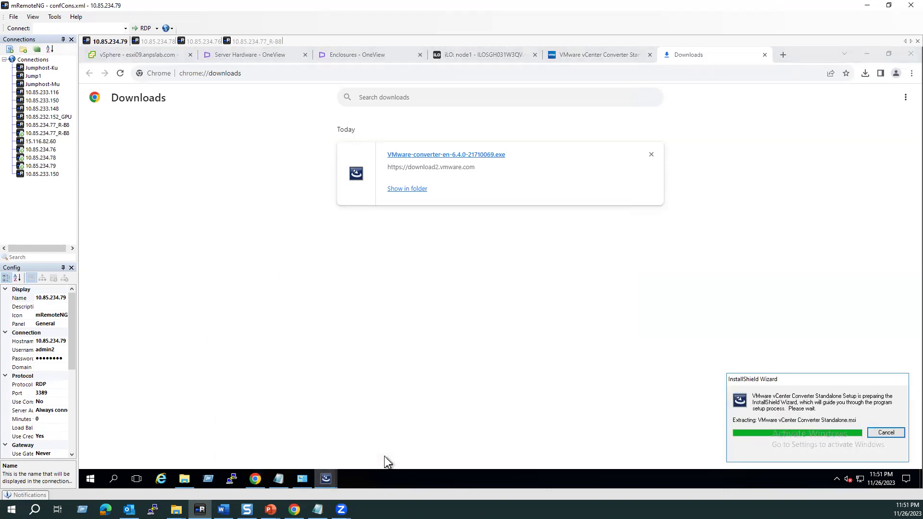
mouse_move(326, 479)
left_click(283, 462)
left_click(327, 479)
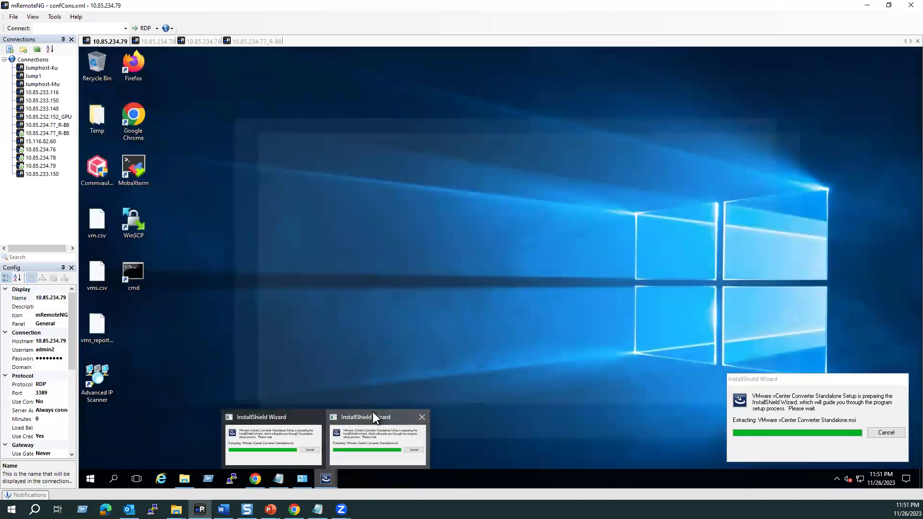
left_click(375, 416)
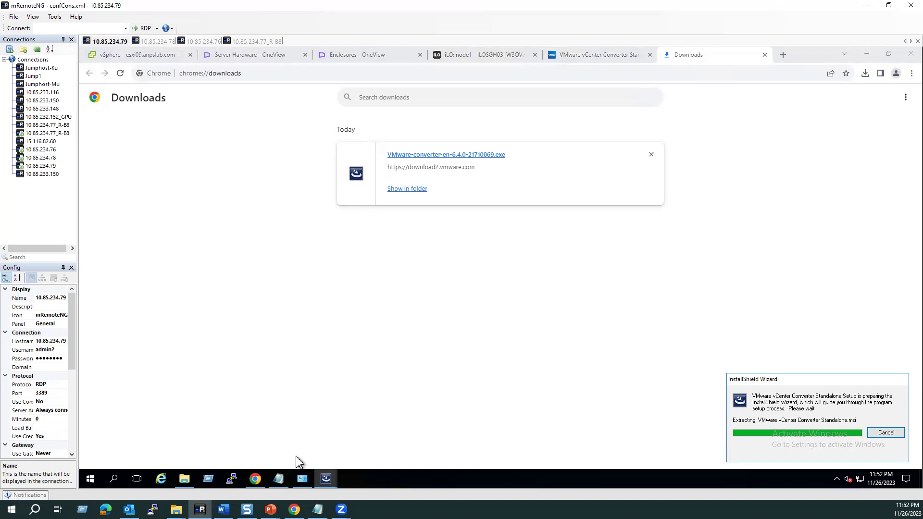
left_click(326, 479)
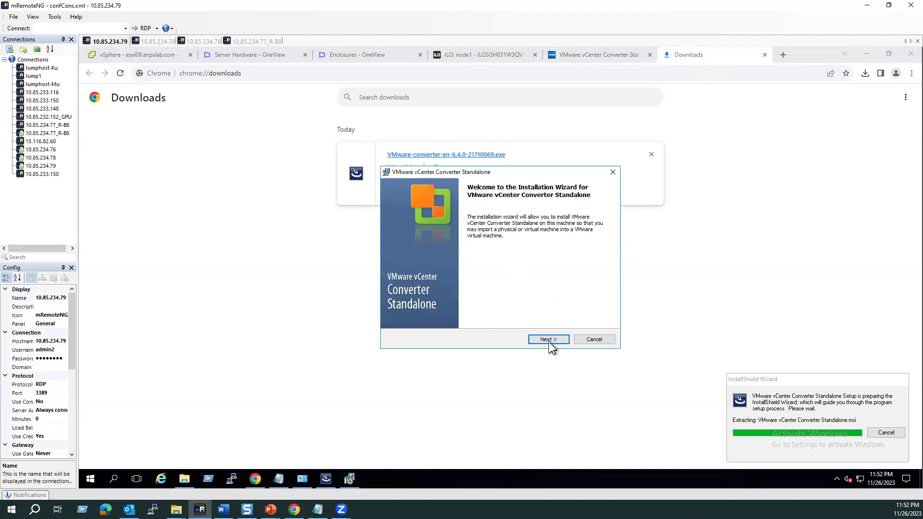
Step: Accept the patent notice and license, keeping the default folder and Local installation
left_click(549, 343)
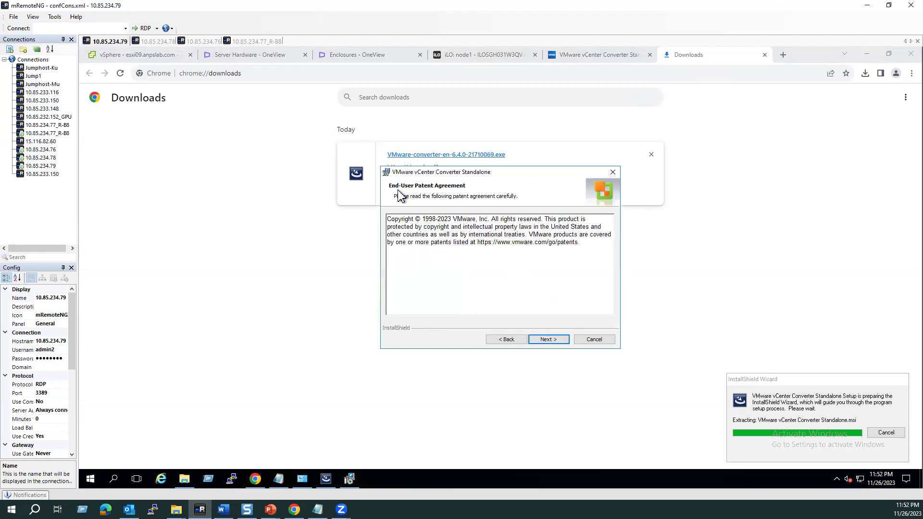
left_click(548, 340)
left_click(469, 306)
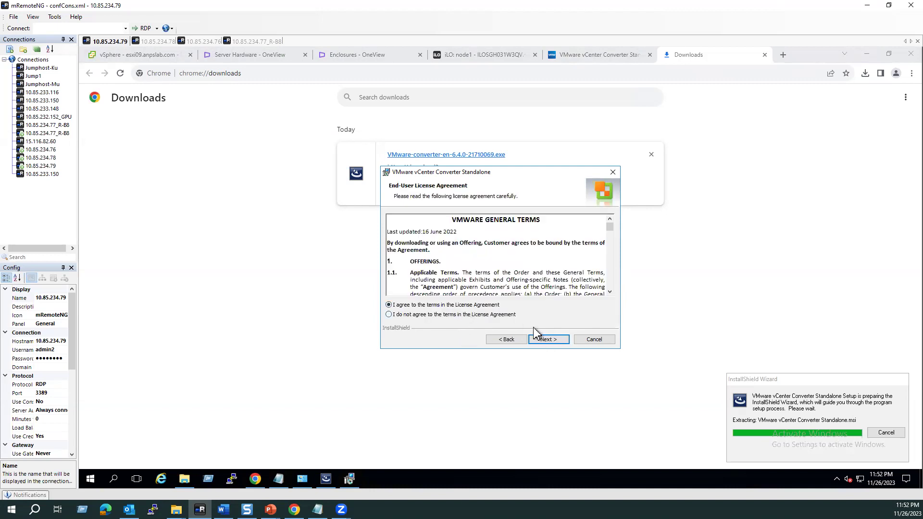
left_click(551, 342)
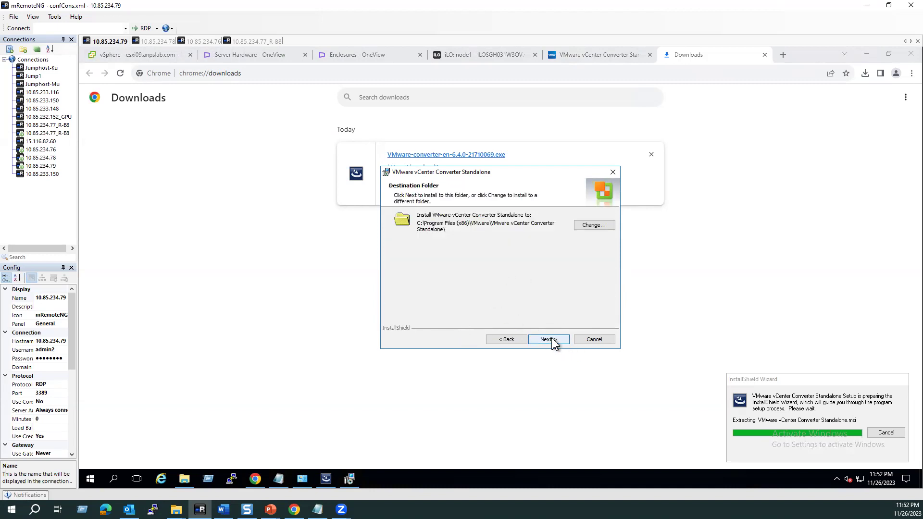
left_click(548, 340)
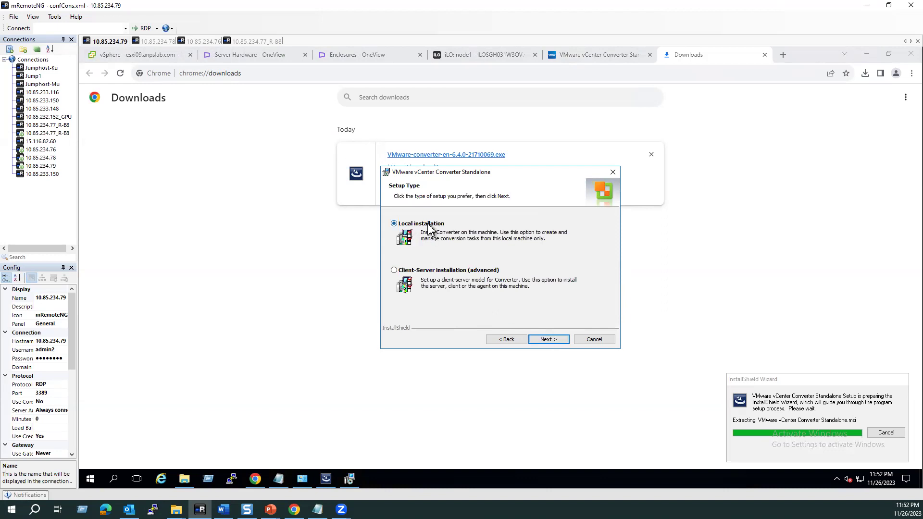
left_click(549, 341)
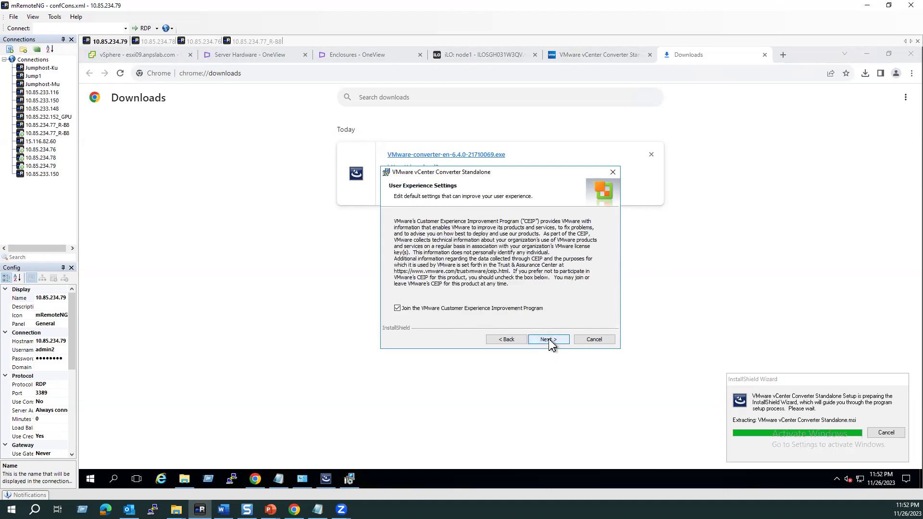
Step: Opt out of CEIP, install, dismiss the file-in-use error and cancel the folder browse
left_click(462, 310)
left_click(549, 339)
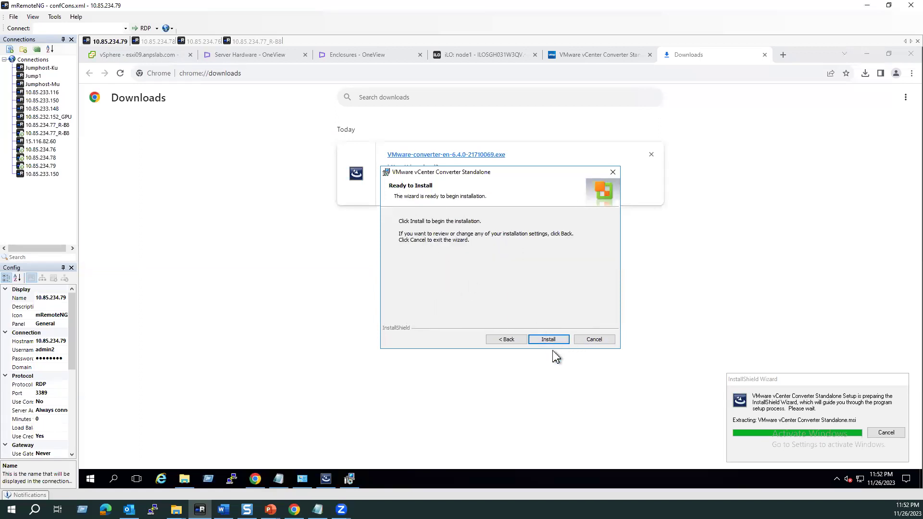
left_click(552, 340)
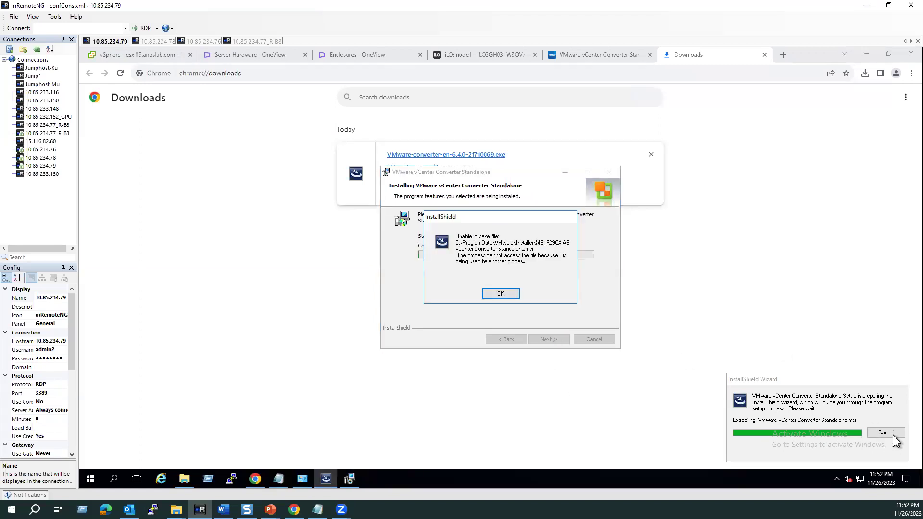
left_click(503, 294)
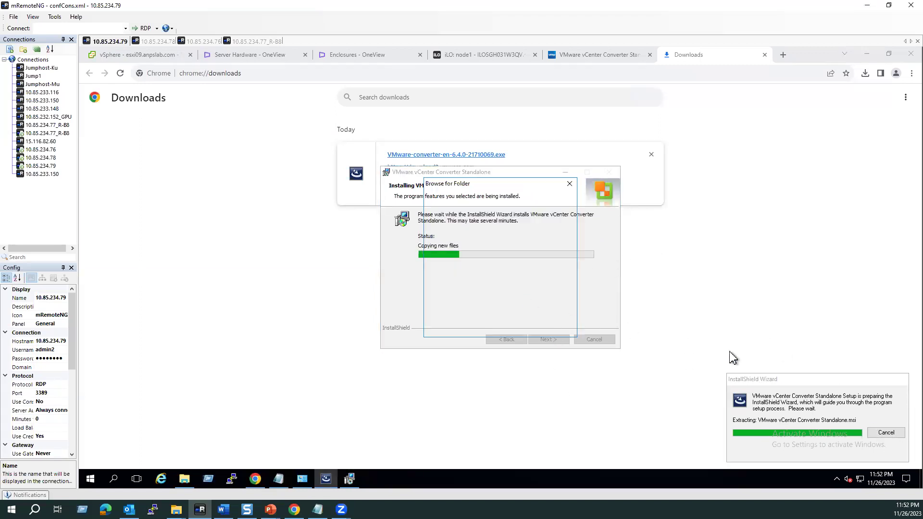
left_click(560, 325)
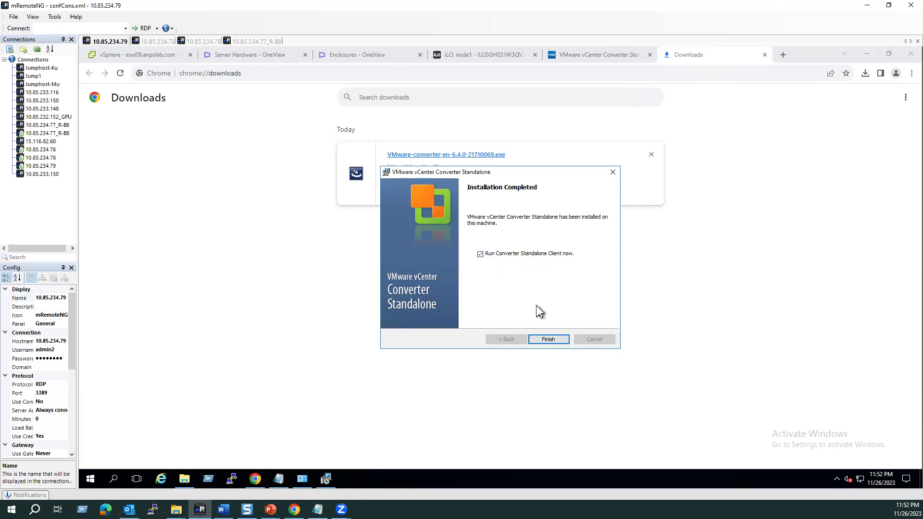
Step: Finish the installer to launch the Converter client and maximize its window
left_click(551, 339)
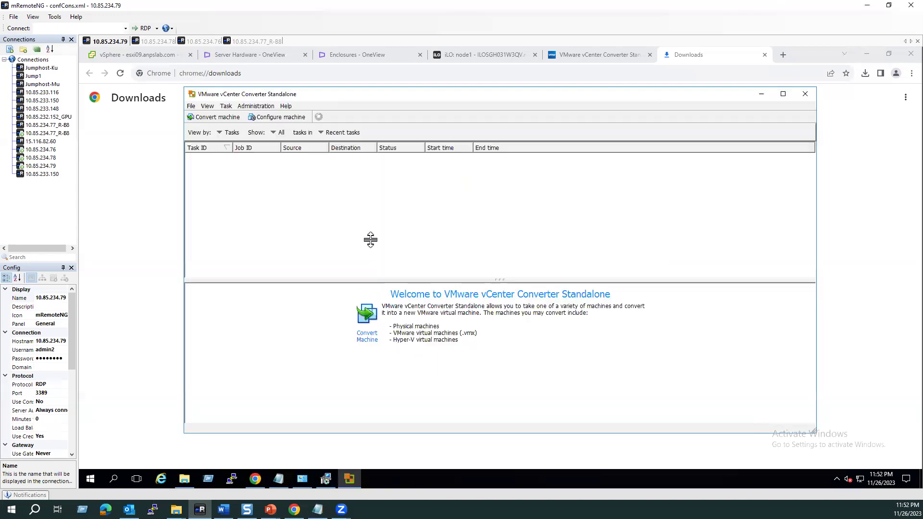
double_click(294, 94)
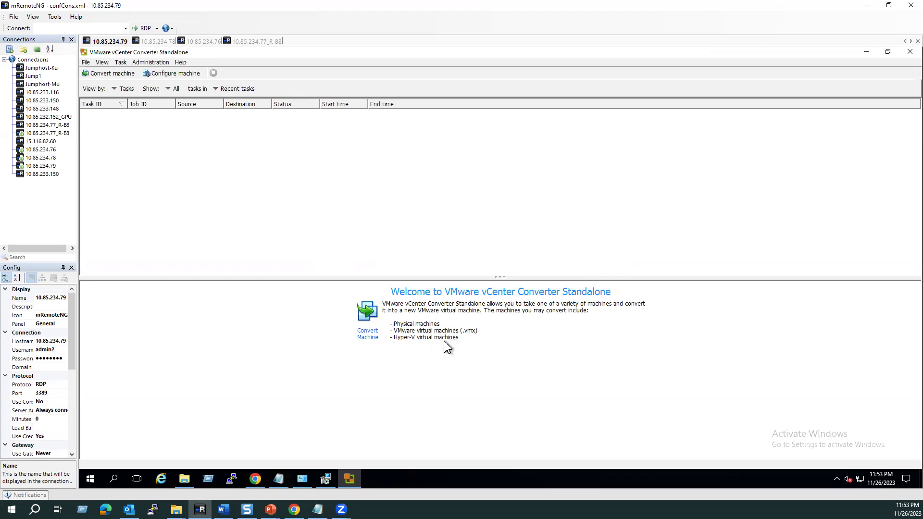
Step: Start Convert machine with powered-on This local machine (ocp4-jump4) as source, review details, and continue
left_click(114, 76)
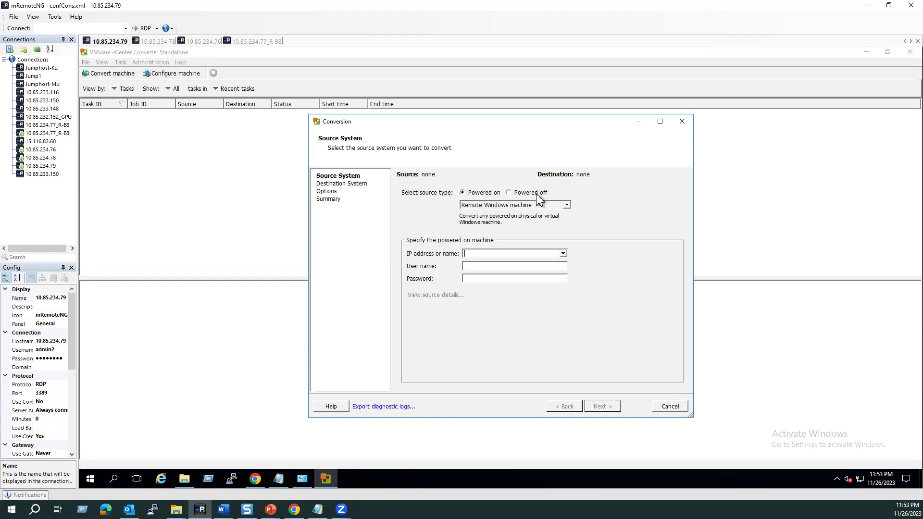
left_click(567, 206)
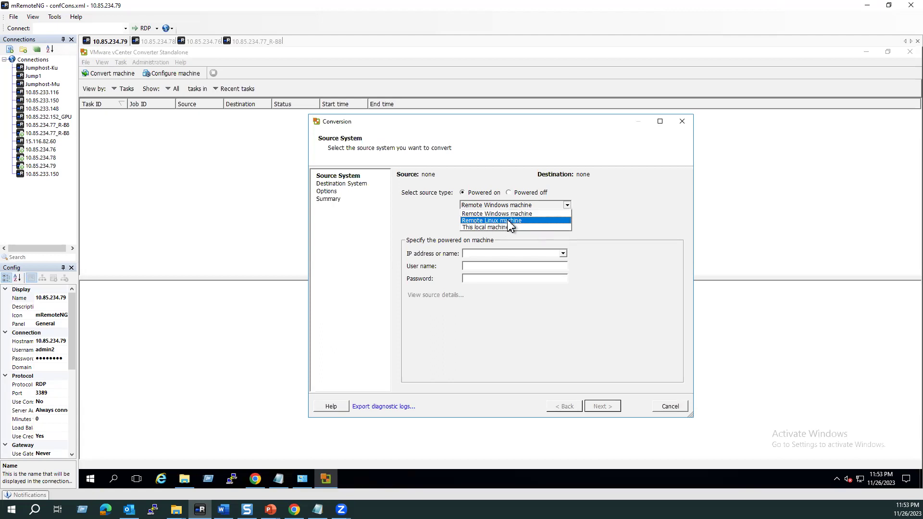
left_click(481, 228)
left_click(421, 247)
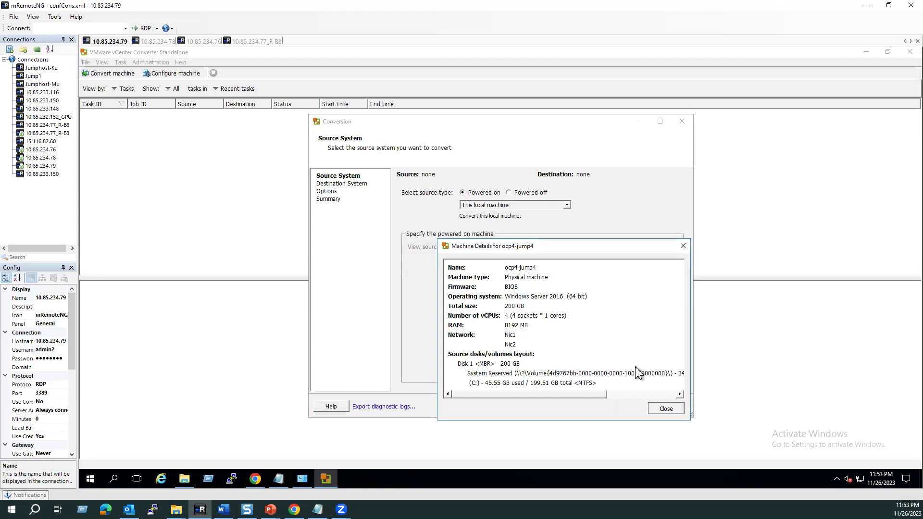
left_click(667, 410)
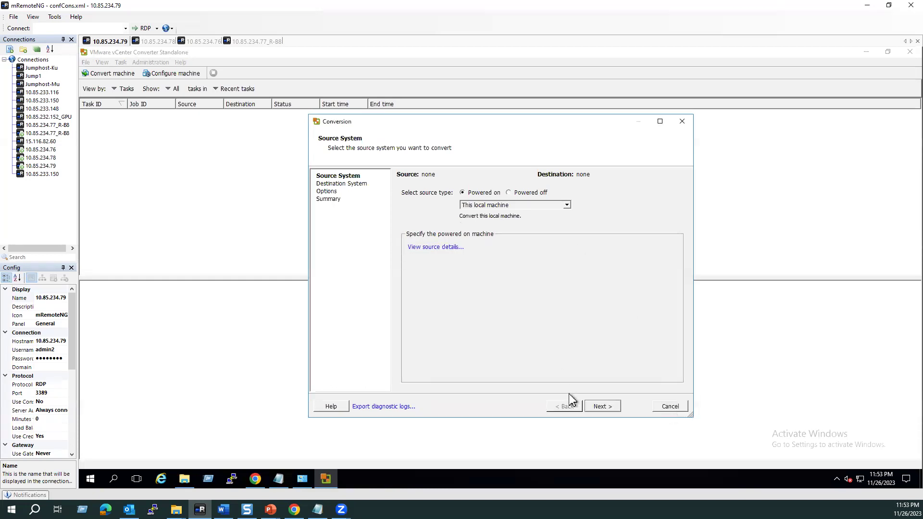
left_click(604, 406)
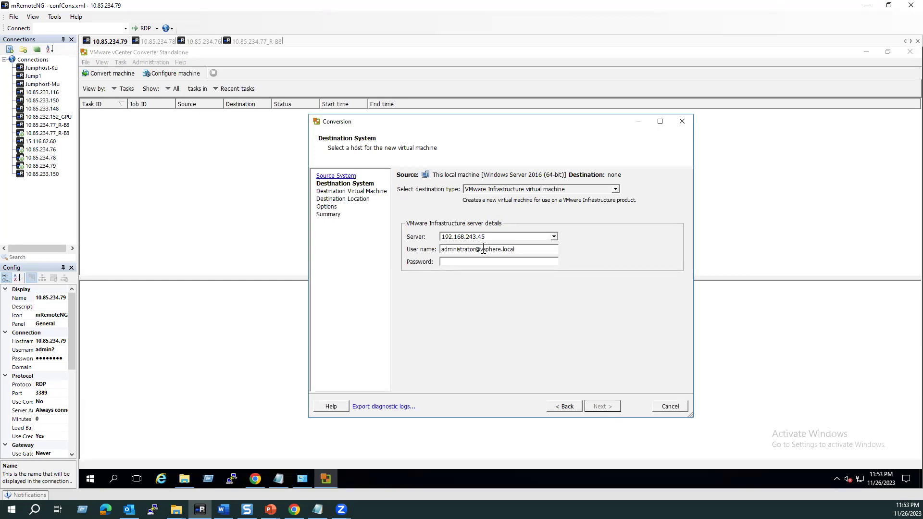
Step: Log in to vCenter 192.168.243.45 as administrator, ignoring the certificate warning and re-entering the password
type("P")
key("BackSpace")
type("P")
left_click(603, 406)
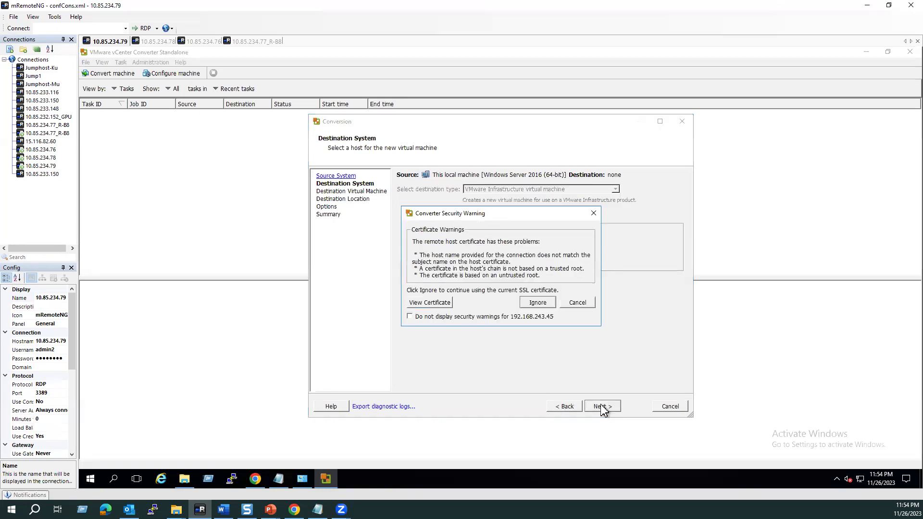
left_click(538, 303)
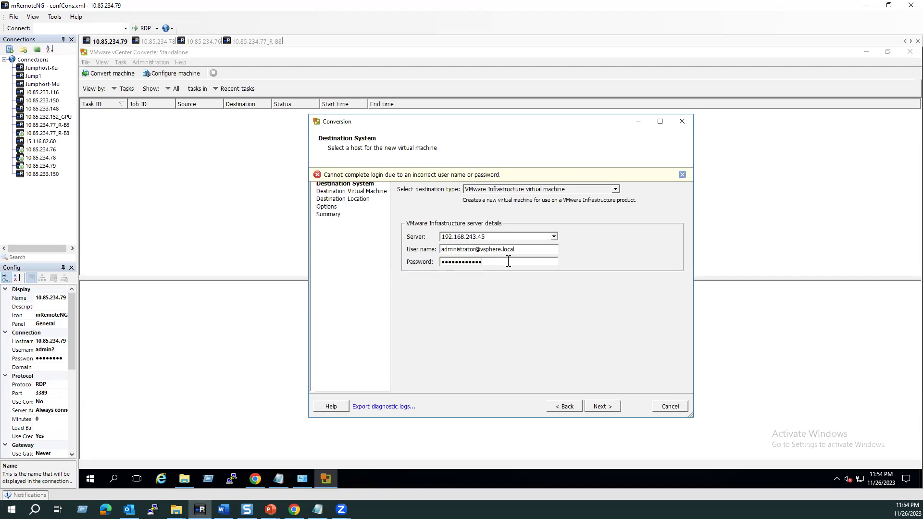
left_click_drag(481, 261, 400, 262)
type("•")
left_click(597, 407)
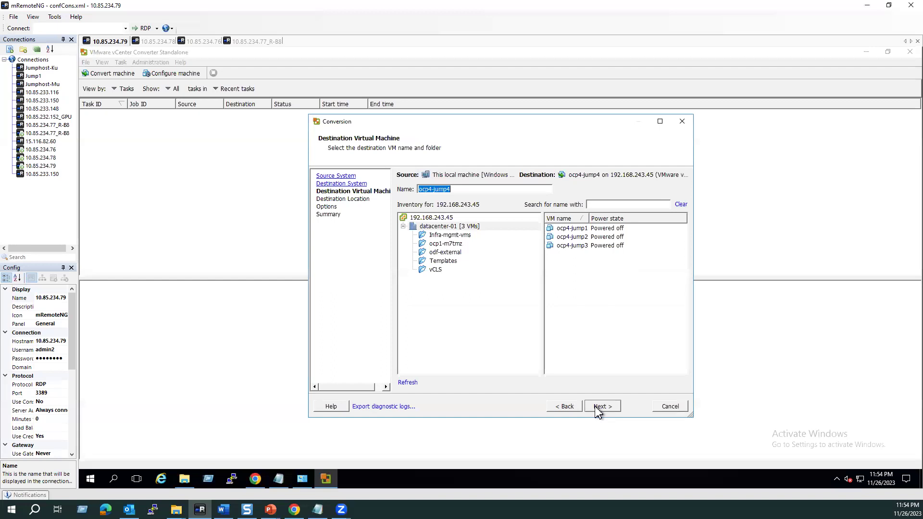
Step: Keep the VM name ocp4-jump4 and place it in cluster-02
left_click(599, 407)
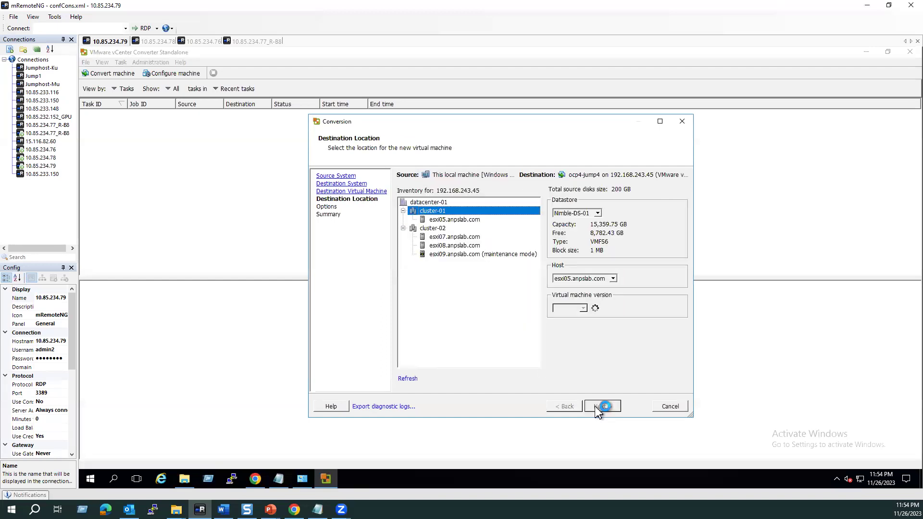
left_click(433, 229)
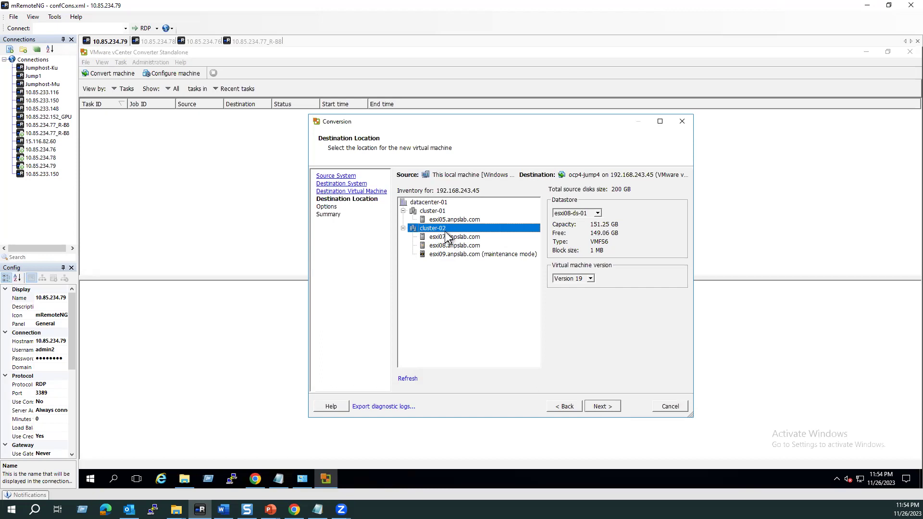
left_click(608, 404)
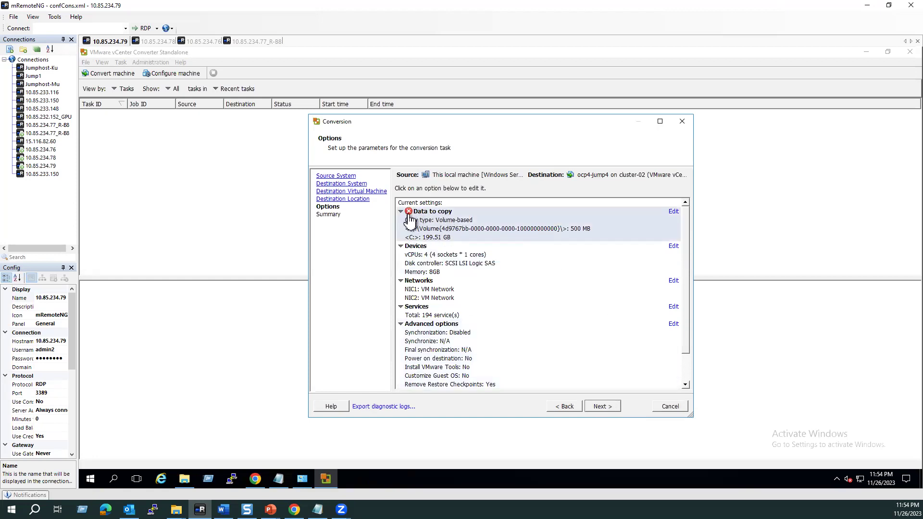
Step: In Data to copy's advanced Destination layout, set VirtualDisk1 to datastore Nimble-DS-02 and type Thin
left_click(672, 213)
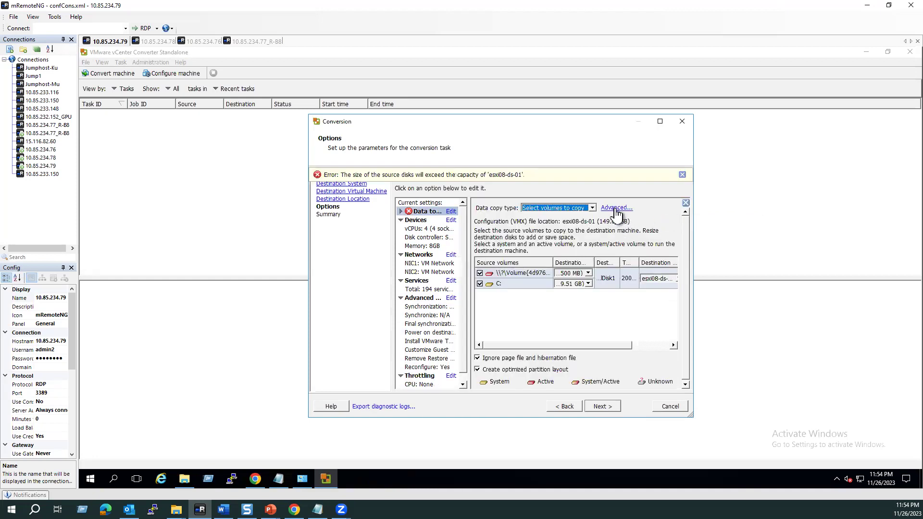
left_click(616, 208)
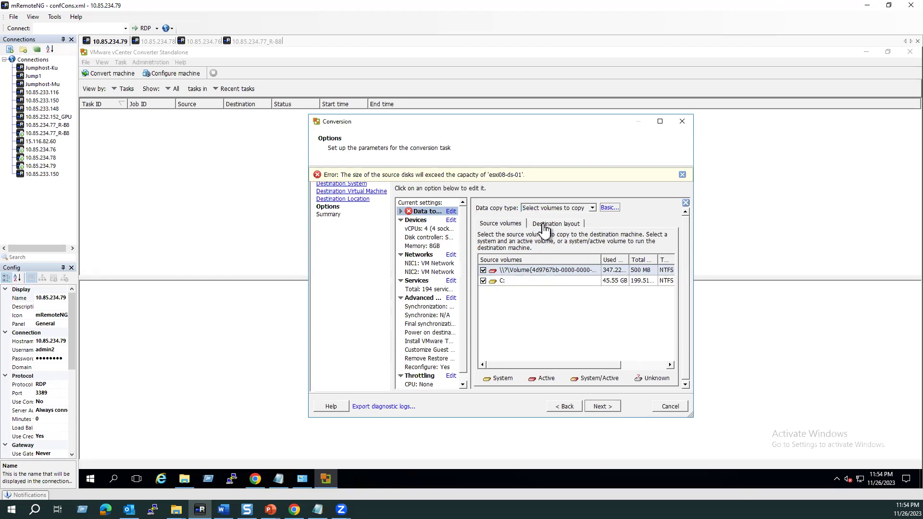
left_click(560, 225)
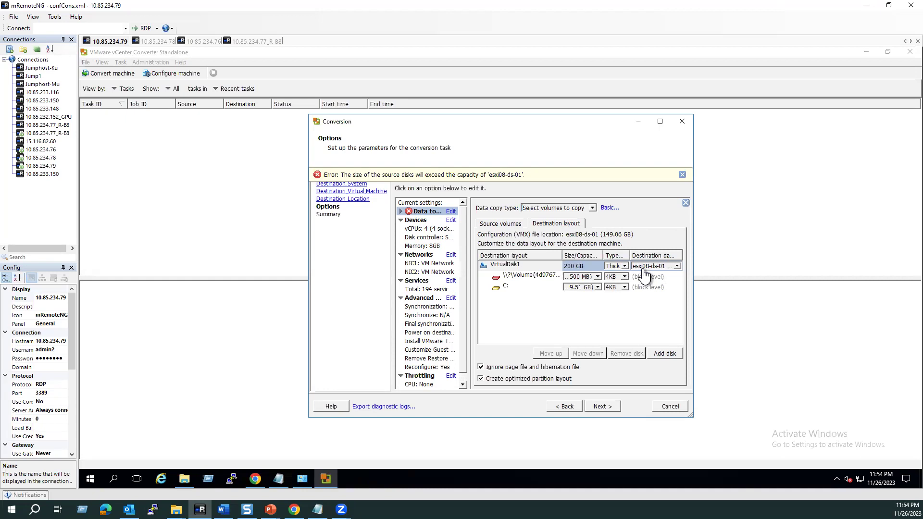
left_click(677, 266)
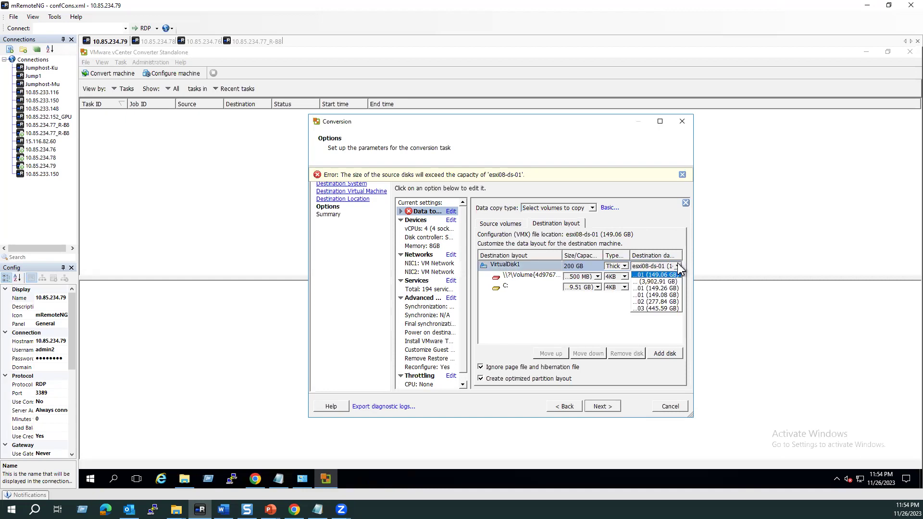
left_click(659, 282)
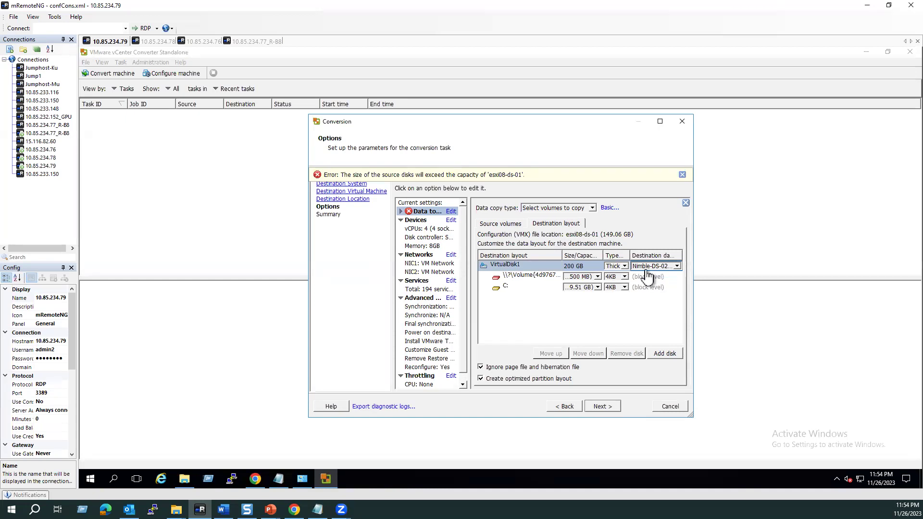
left_click(626, 267)
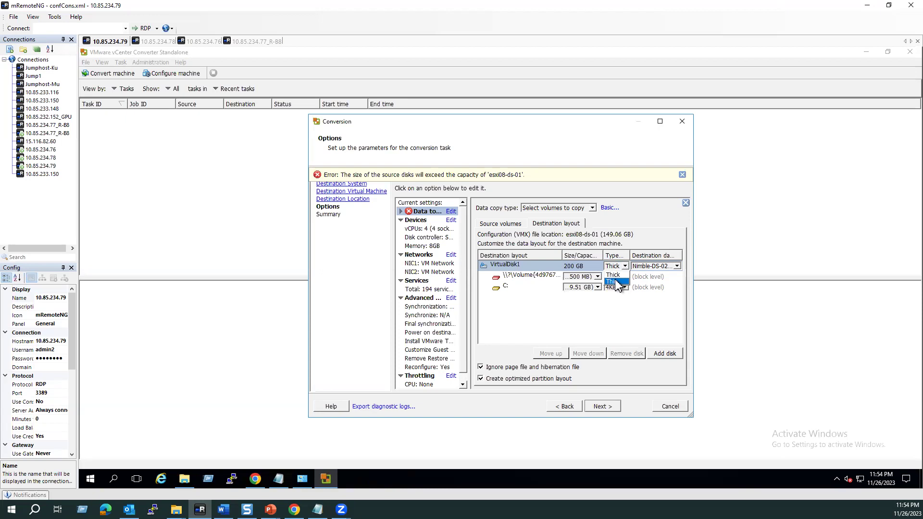
left_click(617, 282)
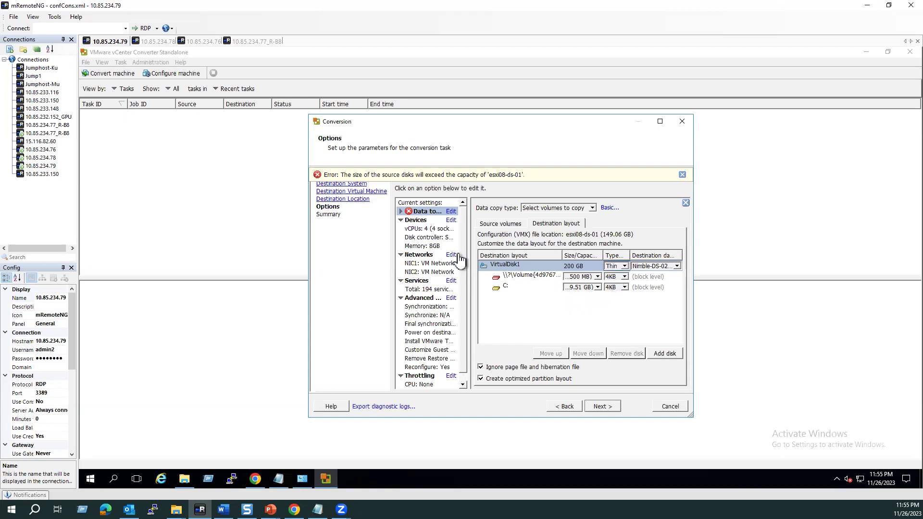
Step: Review the Devices, Data to copy and Services settings, then advance to the Summary page
left_click(418, 243)
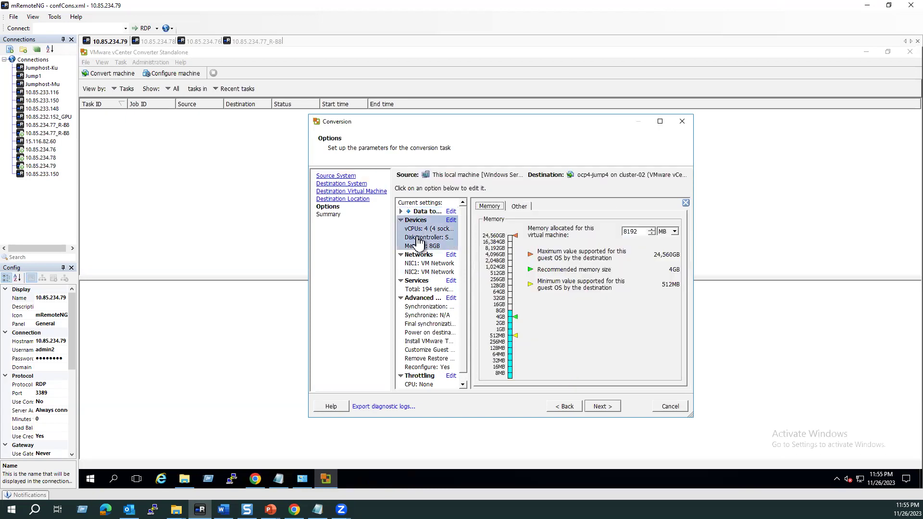
left_click(425, 211)
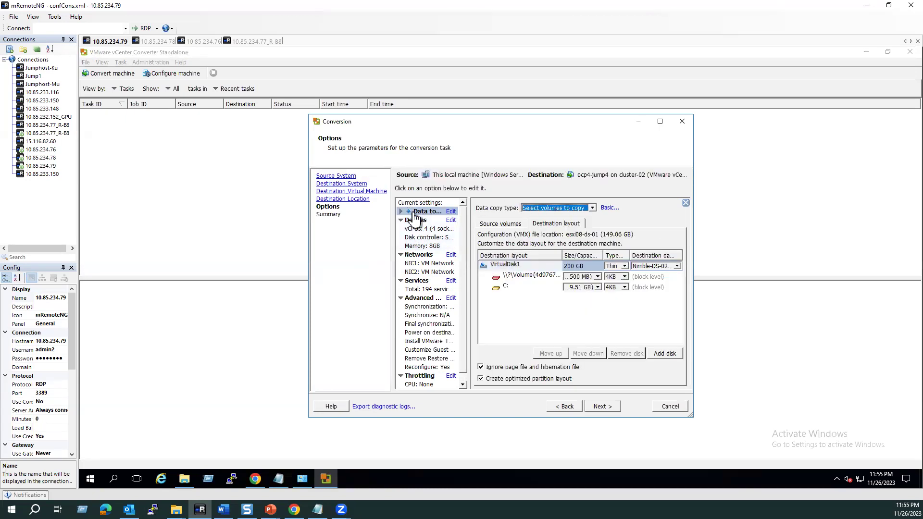
left_click(426, 242)
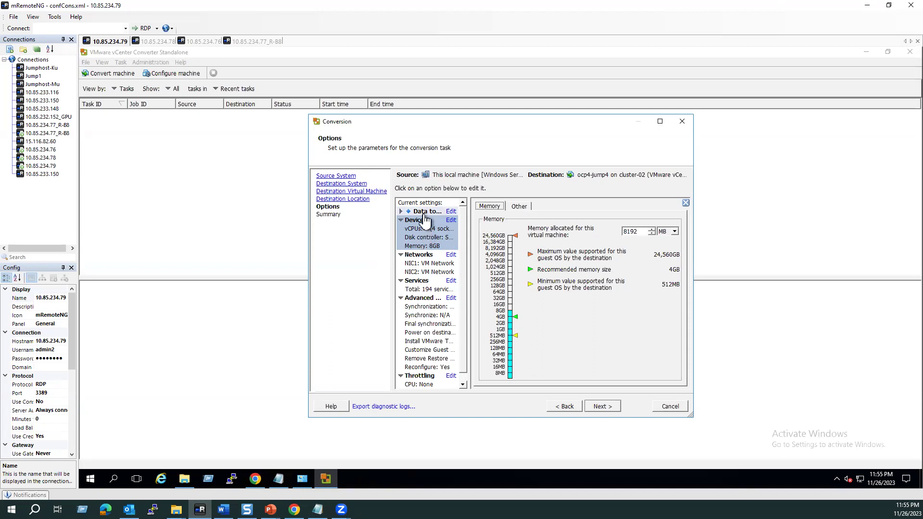
left_click(401, 212)
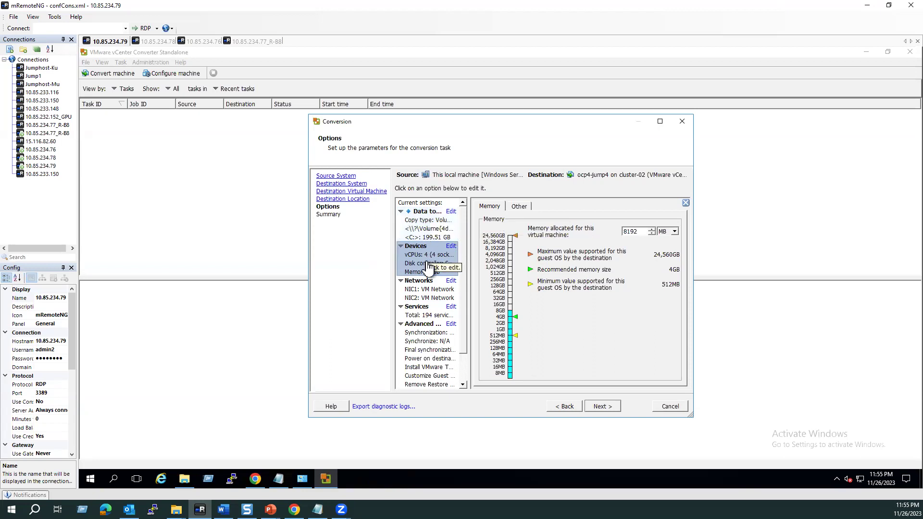
mouse_move(538, 249)
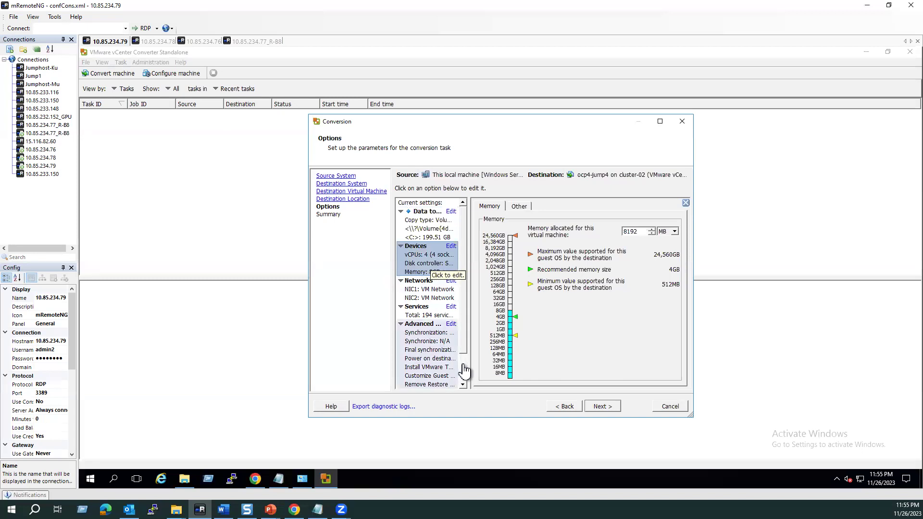
left_click(423, 315)
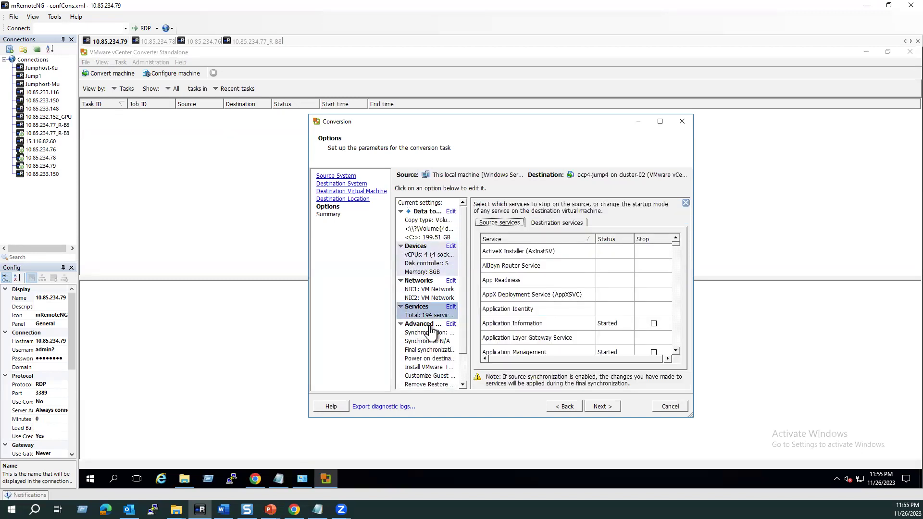
left_click(607, 412)
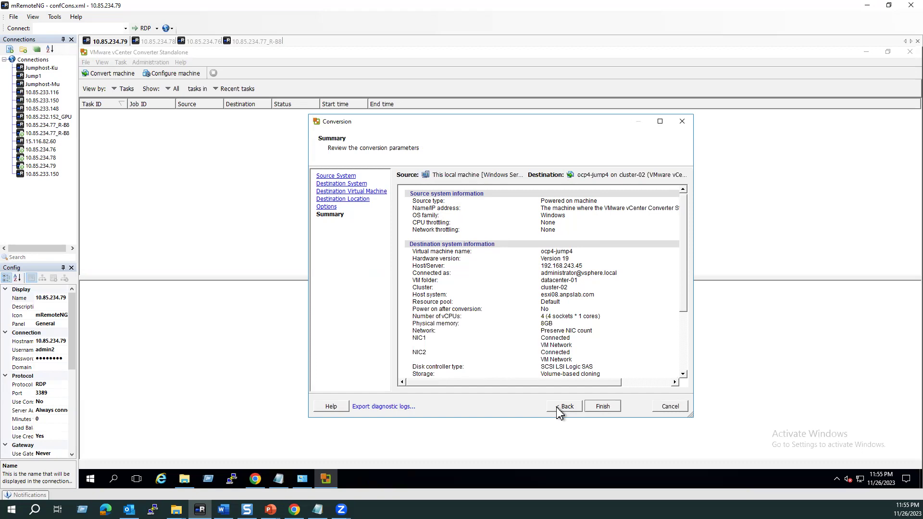
Step: Check disk 0 reads 'Thin provisioned disk [Nimble-DS-02]' in the summary, then Finish
scroll(586, 328, "down", 4)
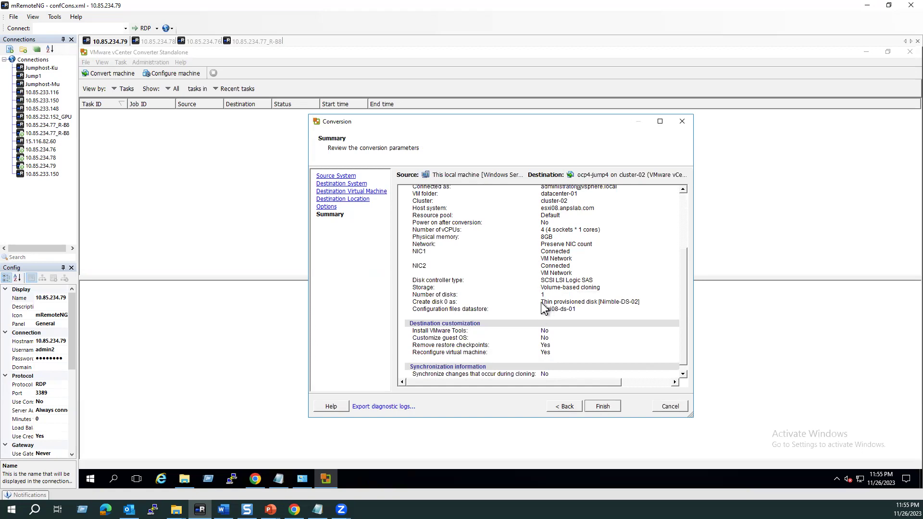
left_click_drag(542, 303, 551, 306)
scroll(579, 345, "down", 1)
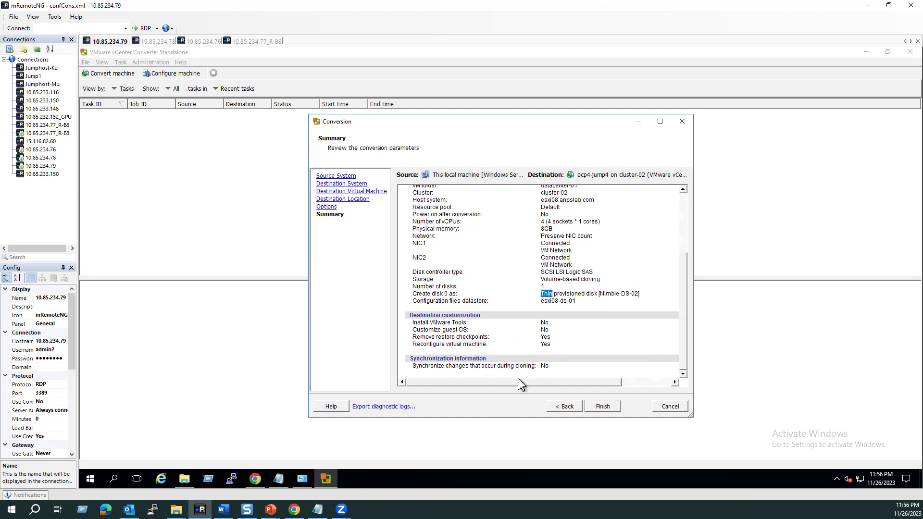
left_click(602, 407)
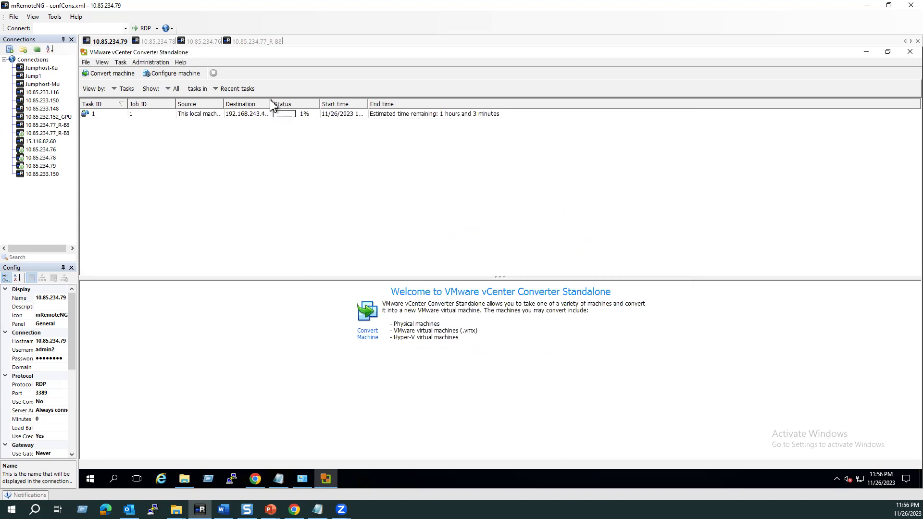
Step: Widen the Destination, Source and Start time columns, then show task 1's progress details
left_click_drag(272, 103, 317, 113)
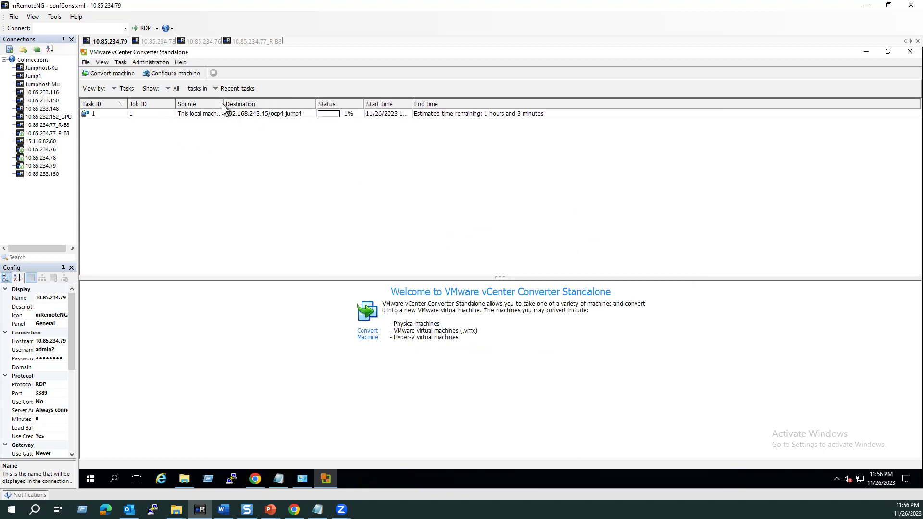
left_click_drag(226, 103, 329, 146)
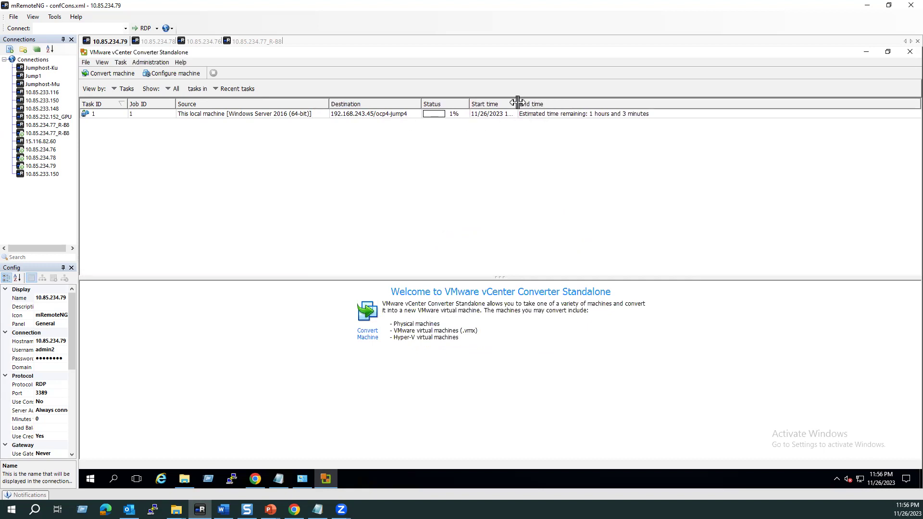
left_click_drag(518, 103, 553, 106)
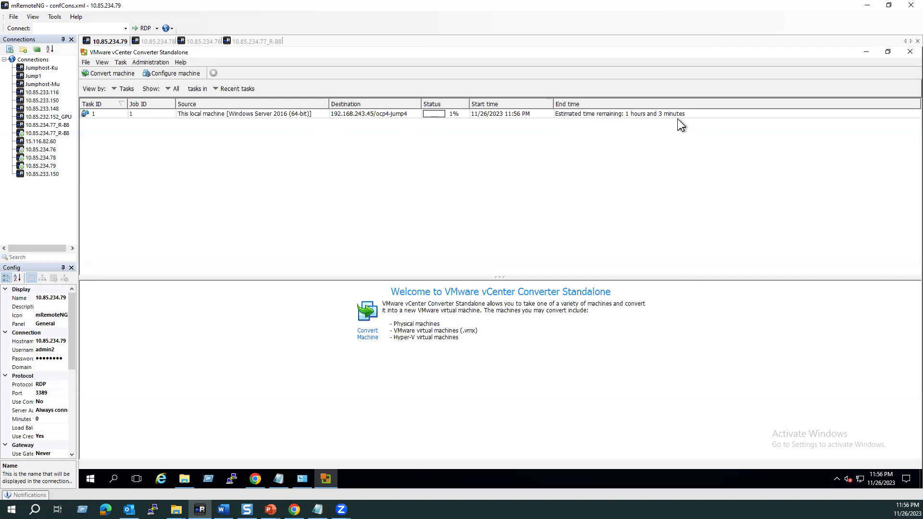
left_click(116, 115)
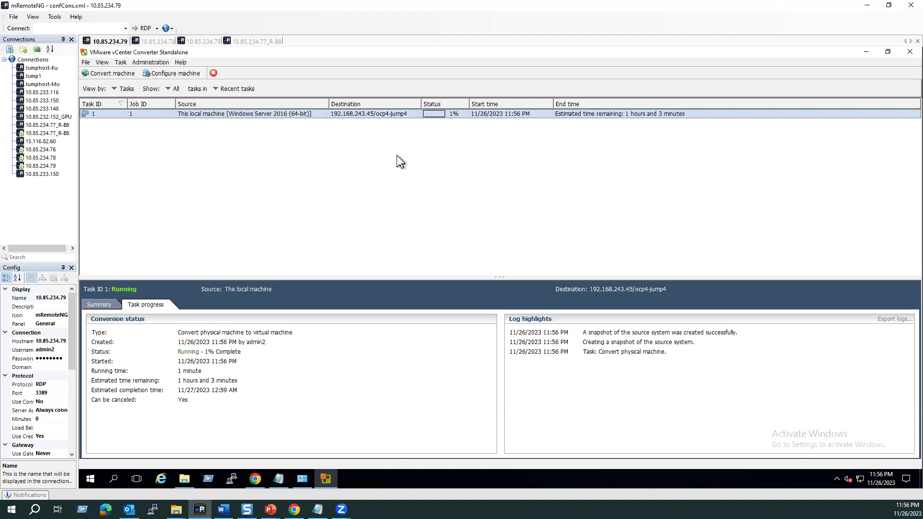
Step: Unlock node1's iLO remote console with the root password, then return to the vSphere Client
left_click(255, 480)
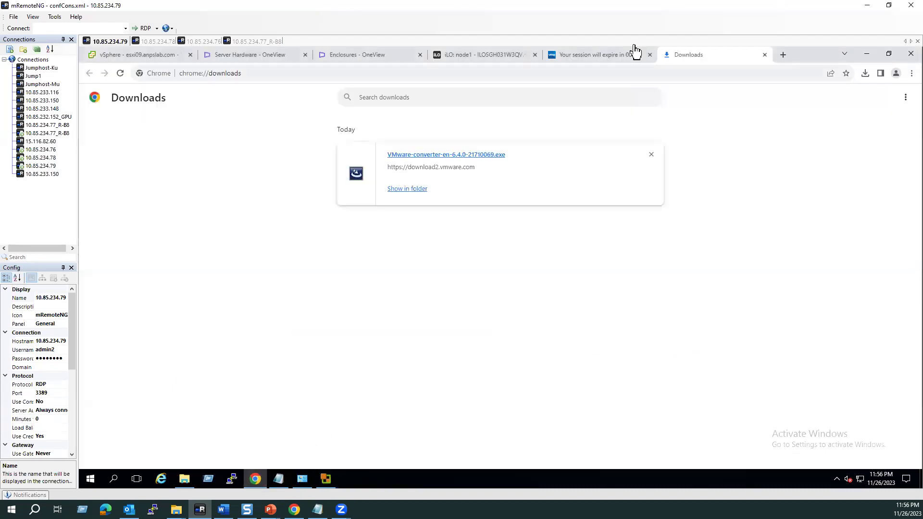
left_click(476, 58)
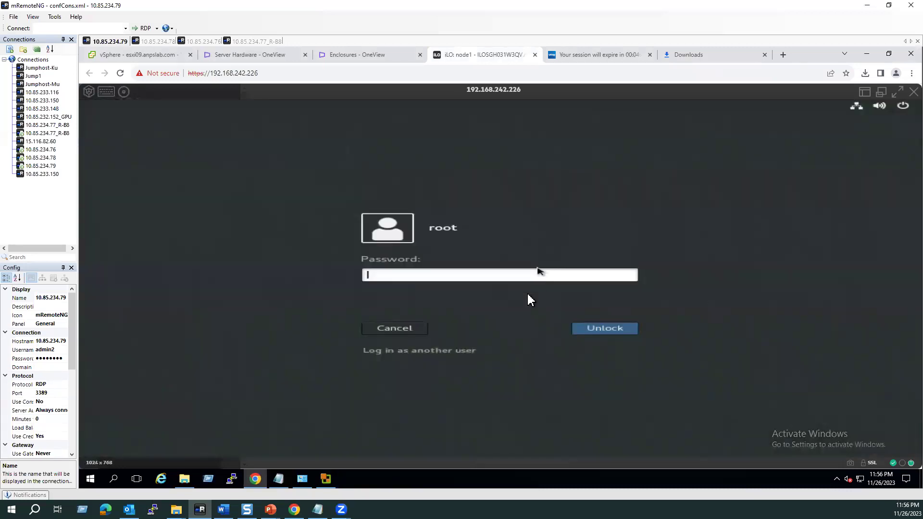
type("********")
key("Return")
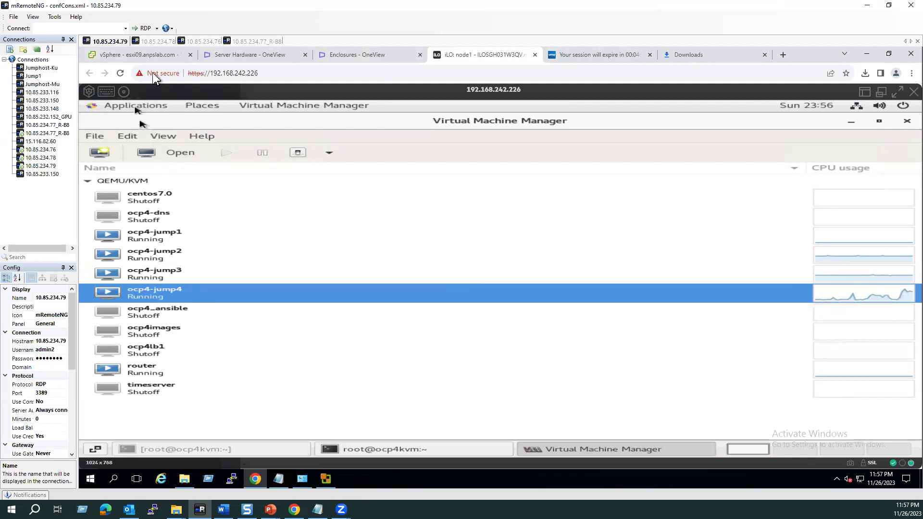
left_click(153, 56)
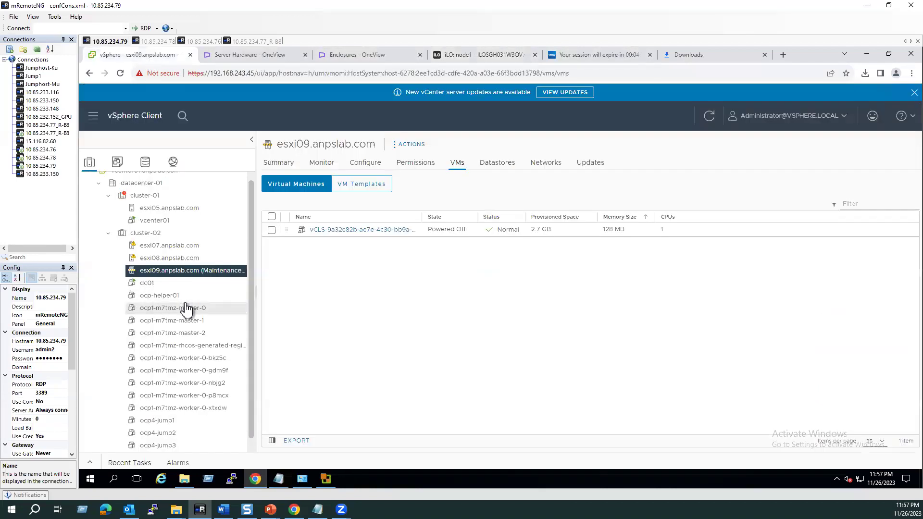
Step: Select ocp4-jump4 in the inventory and confirm its Create virtual machine task in Recent Tasks
scroll(185, 308, "down", 1)
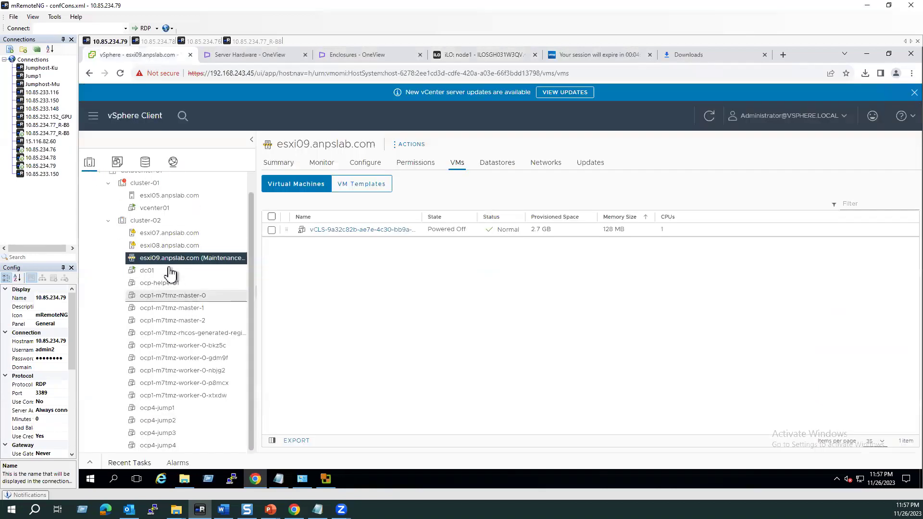
left_click(173, 408)
left_click(171, 420)
left_click(165, 432)
left_click(158, 446)
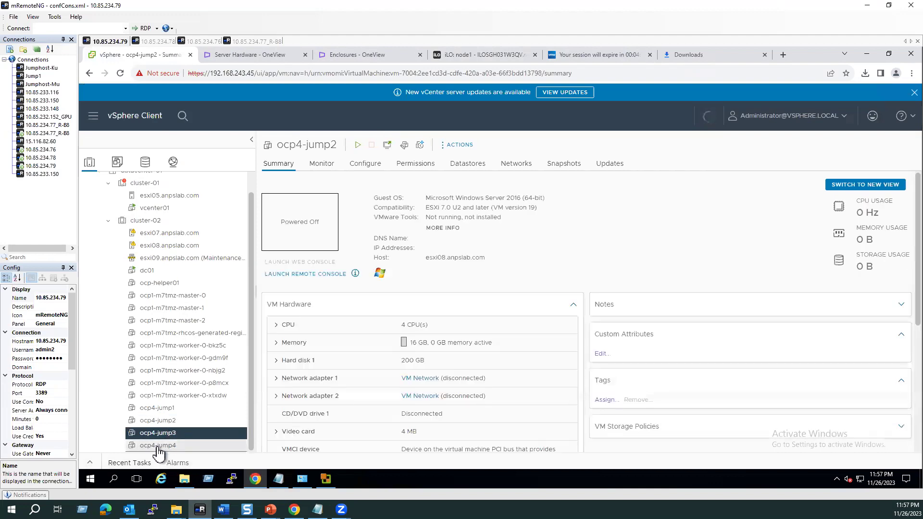
left_click(91, 463)
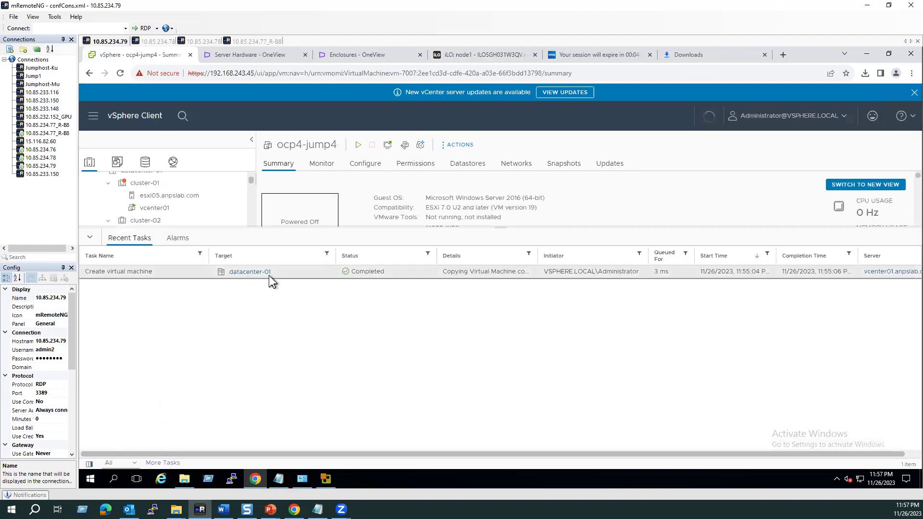
left_click(90, 237)
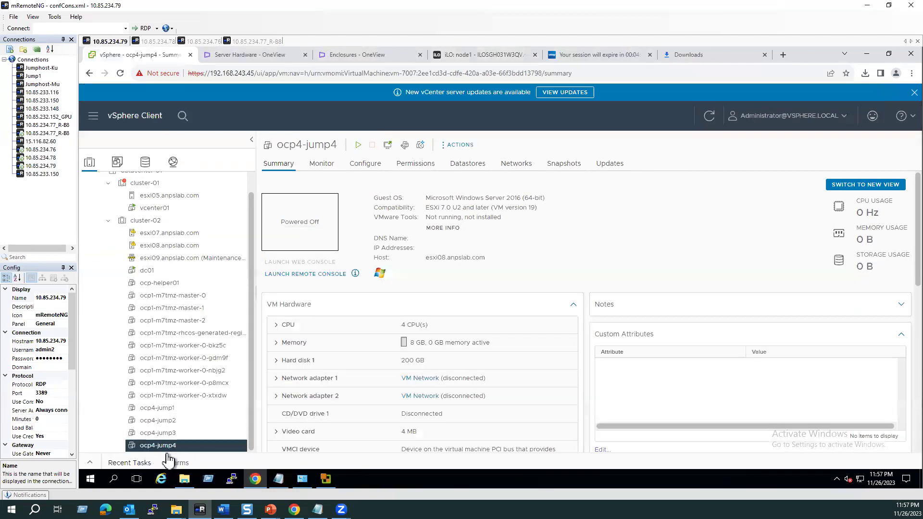
left_click(158, 42)
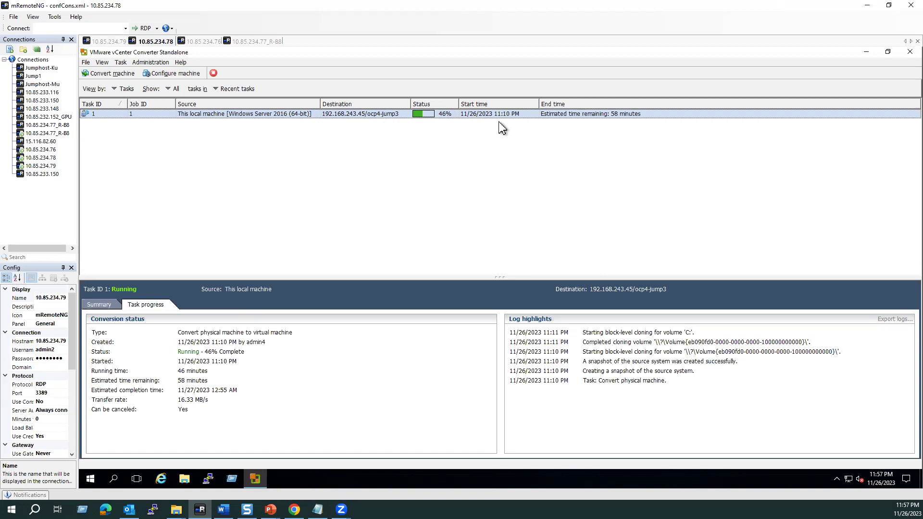
Step: Check the conversion tasks on sessions 10.85.234.76 and 10.85.234.77_R-B8, then return to 10.85.234.79
left_click(212, 42)
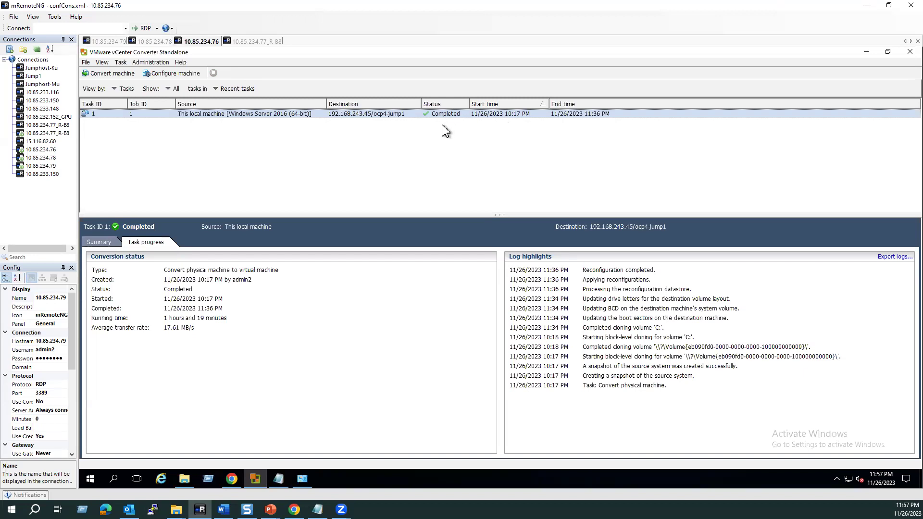
left_click(255, 42)
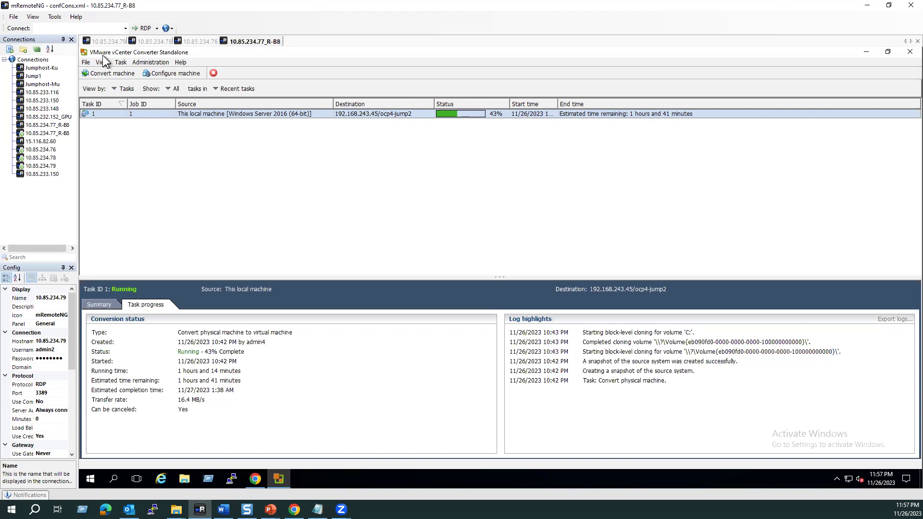
left_click(108, 41)
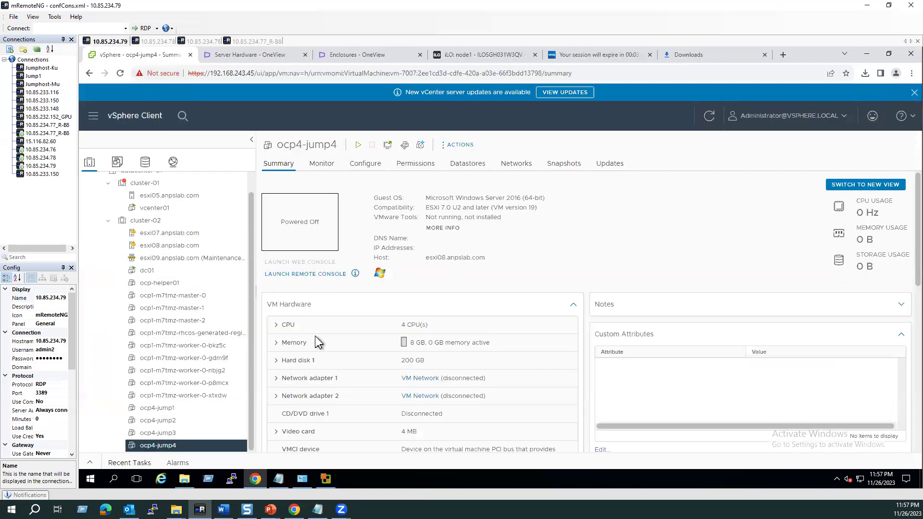
Step: Bring the vCenter Converter window to the front to view the ocp4-jump4 conversion at 3%
left_click(328, 477)
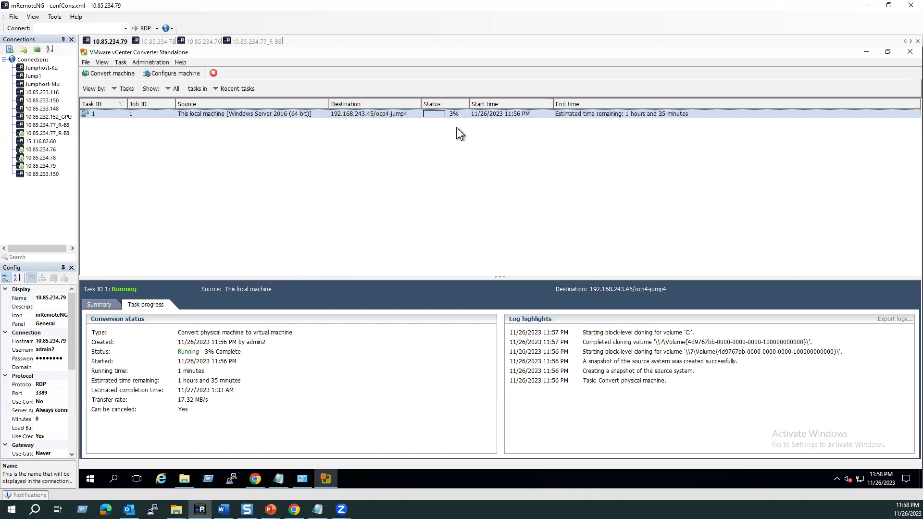
left_click_drag(204, 352, 242, 353)
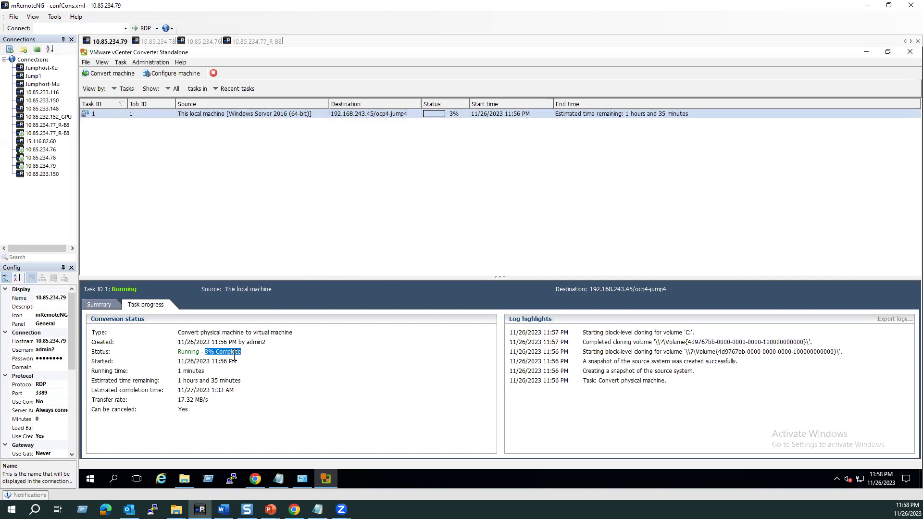